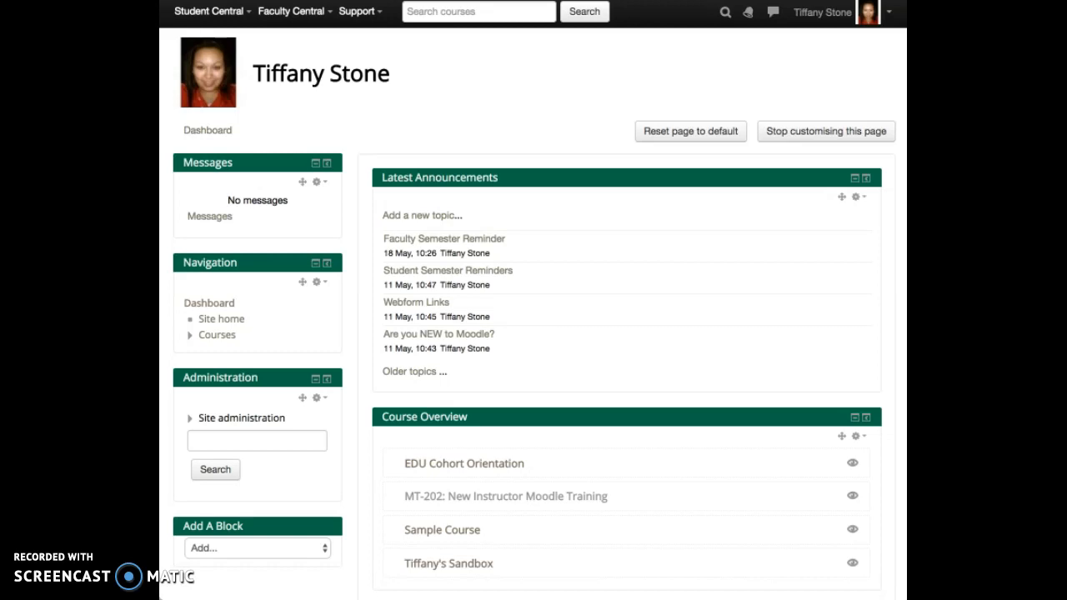
Step: Open Sample Course from the Dashboard's Course Overview and view its sections
left_click(430, 565)
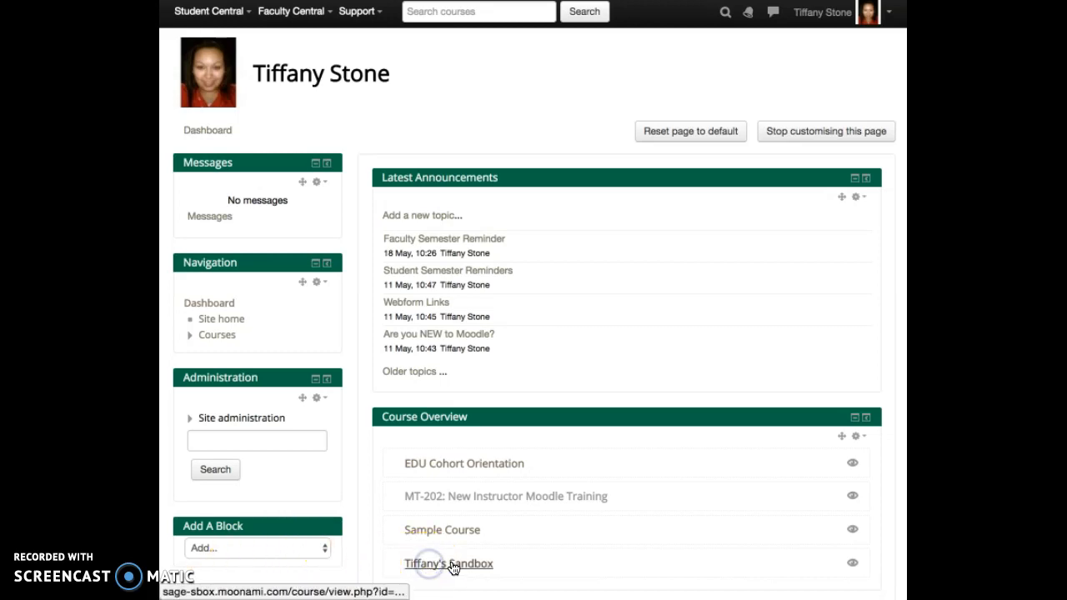
left_click(448, 532)
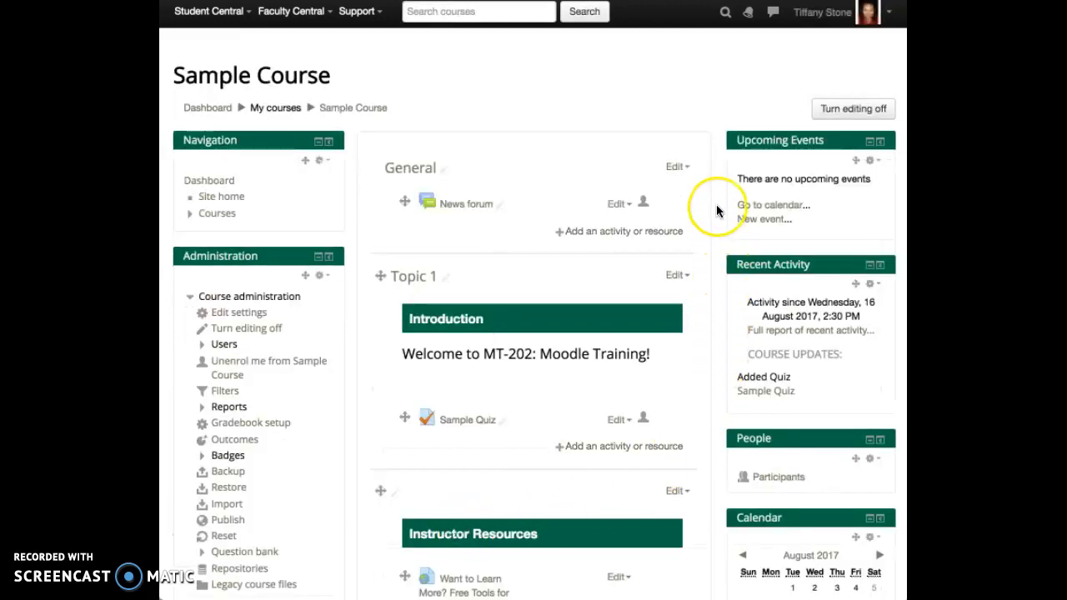
scroll(717, 204, "down", 2)
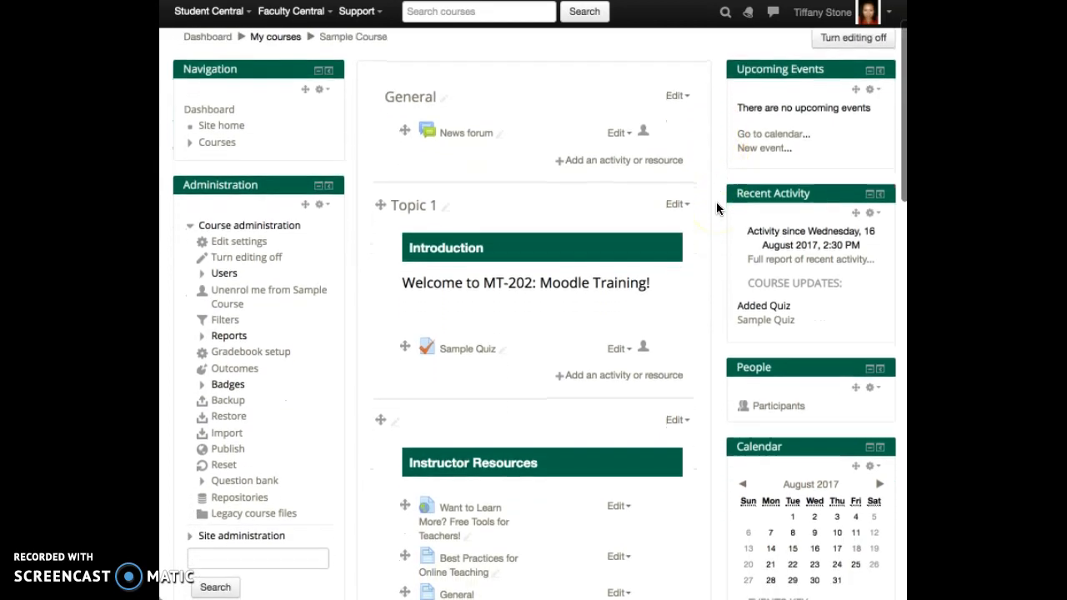
Step: Rename the General section to 'Welcome!'
left_click(446, 100)
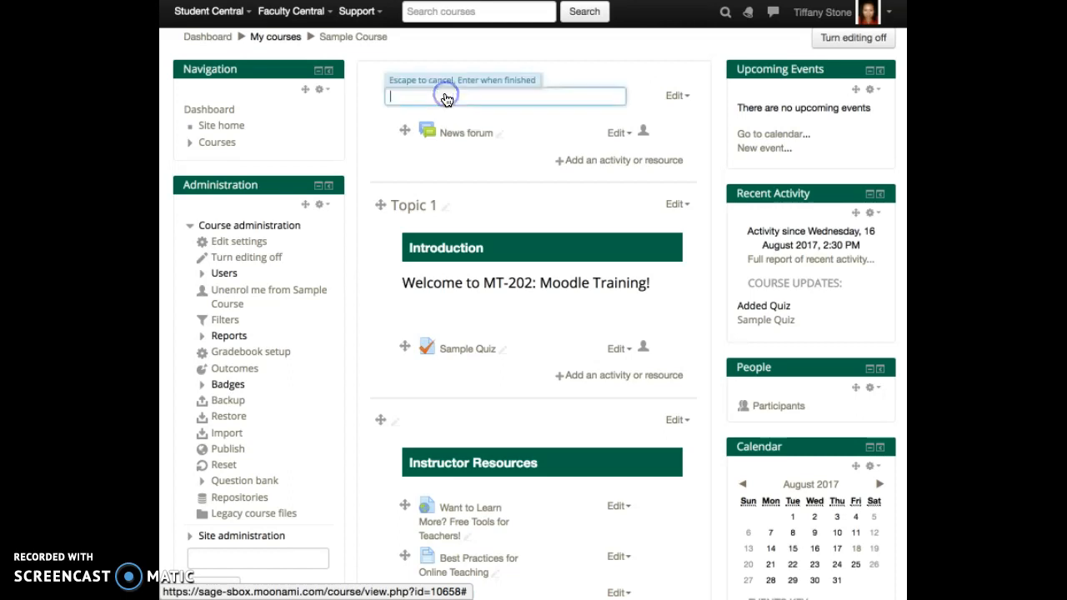
type("Welcome!")
key("Return")
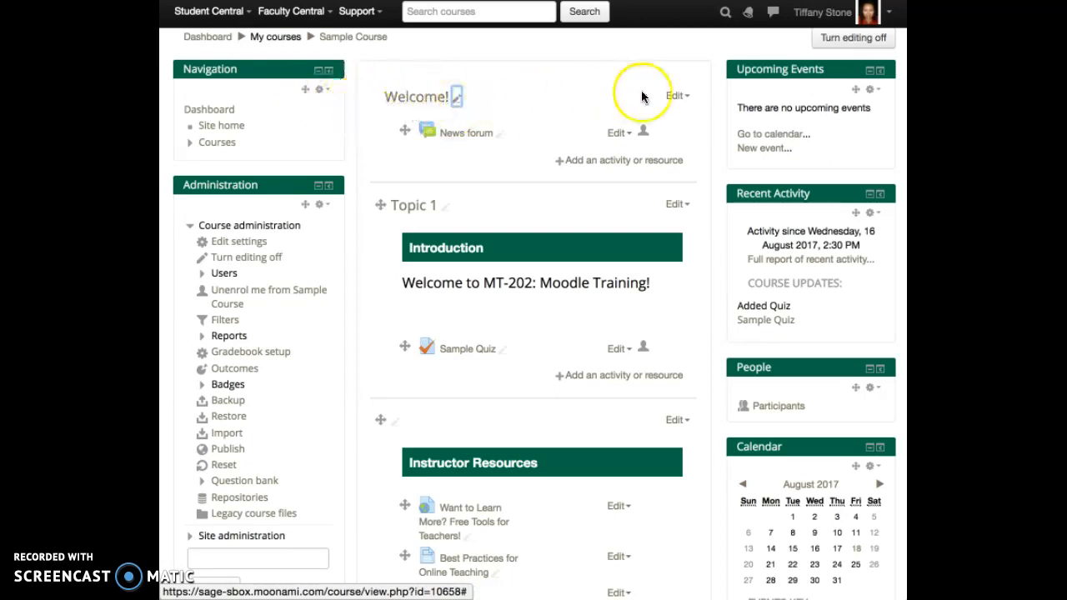
Step: Open the Welcome! section's full settings via Edit section and save them
left_click(672, 99)
left_click(665, 114)
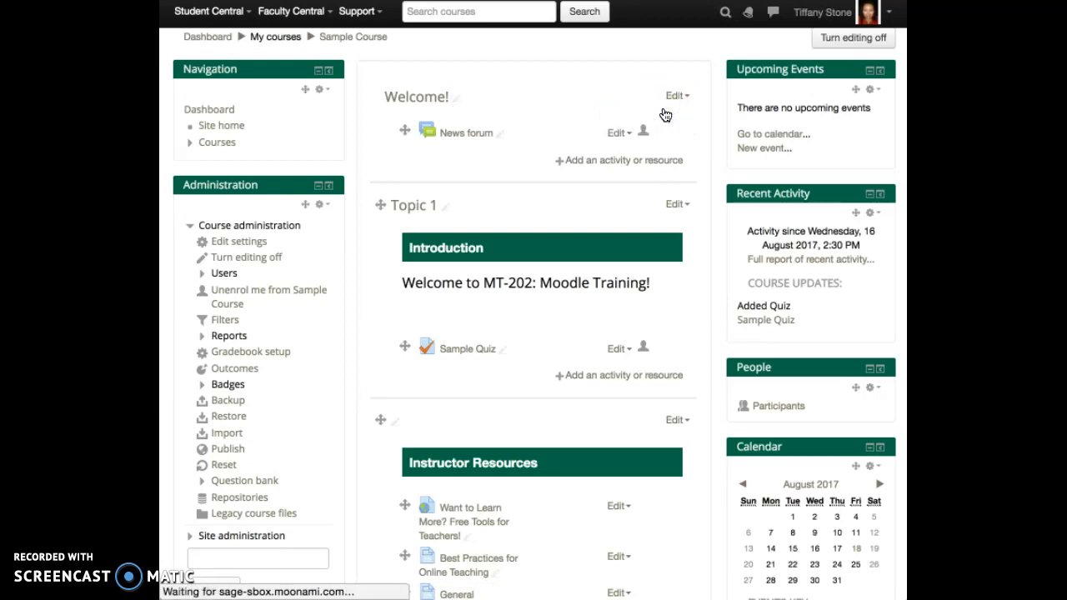
left_click(422, 379)
scroll(419, 380, "down", 5)
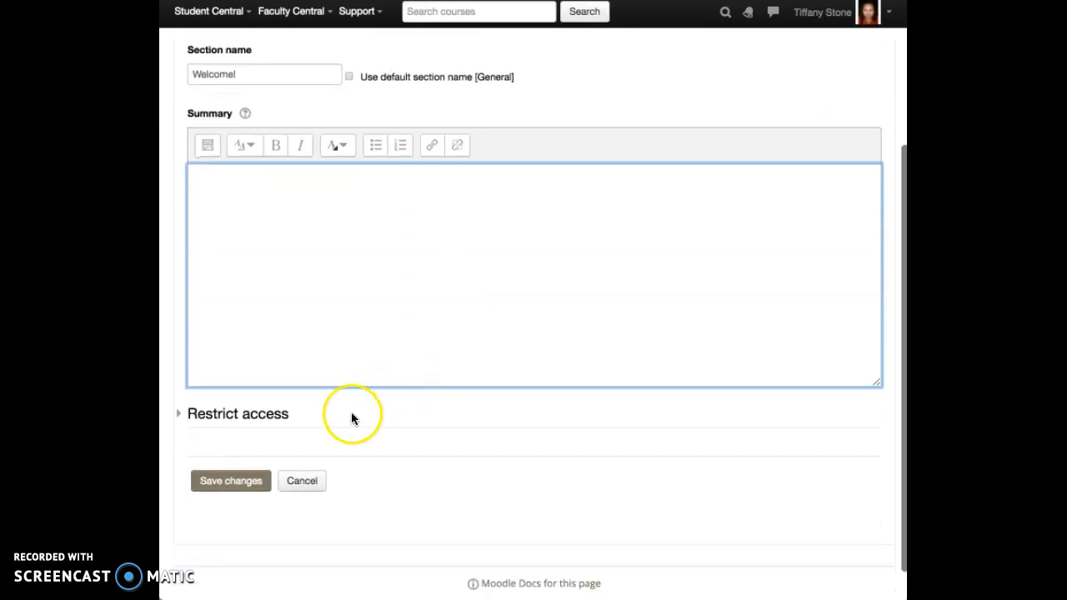
left_click(243, 481)
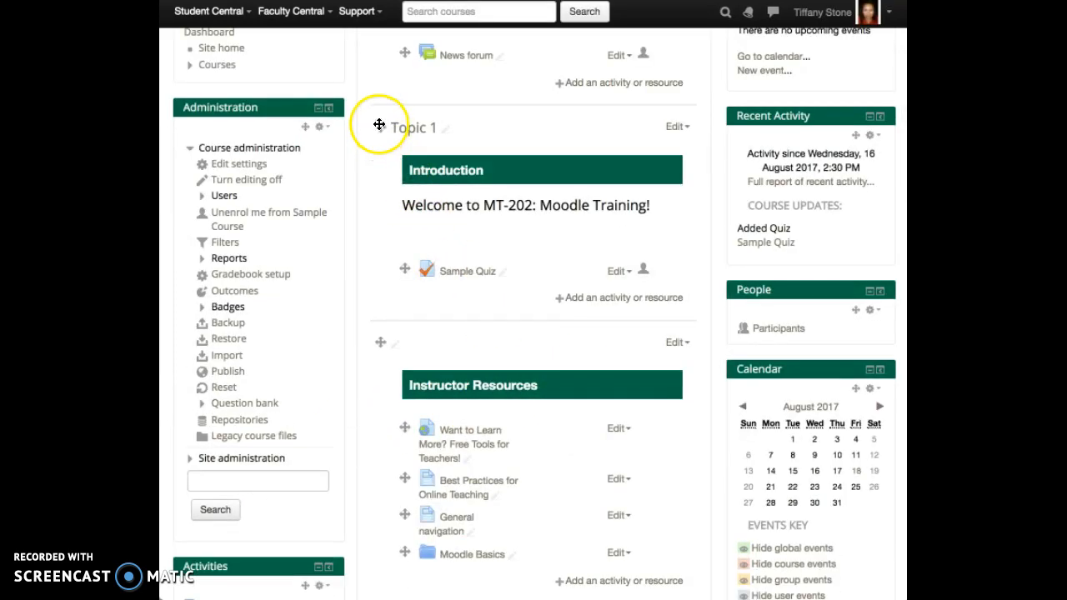
Step: Drag Topic 1 with its Sample Quiz below Instructor Resources so it becomes Topic 2
left_click_drag(380, 130, 384, 335)
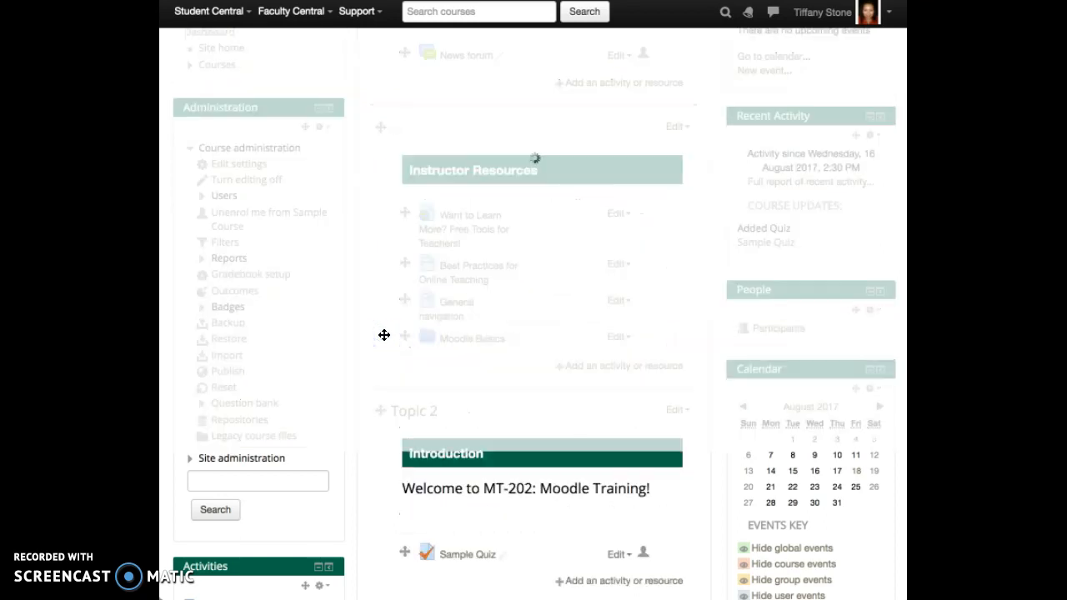
scroll(555, 310, "up", 2)
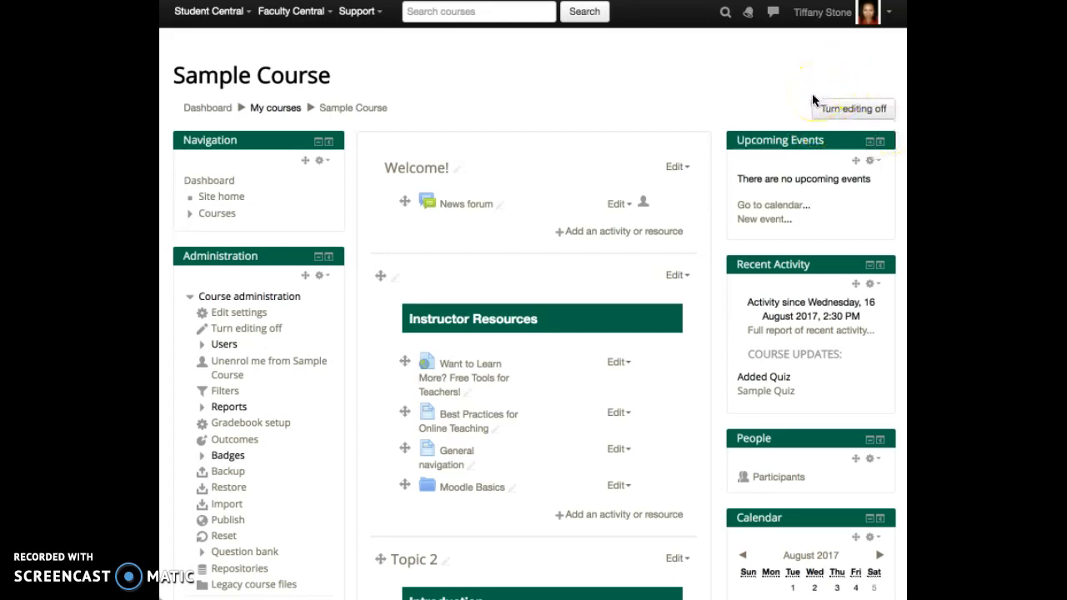
scroll(663, 88, "down", 1)
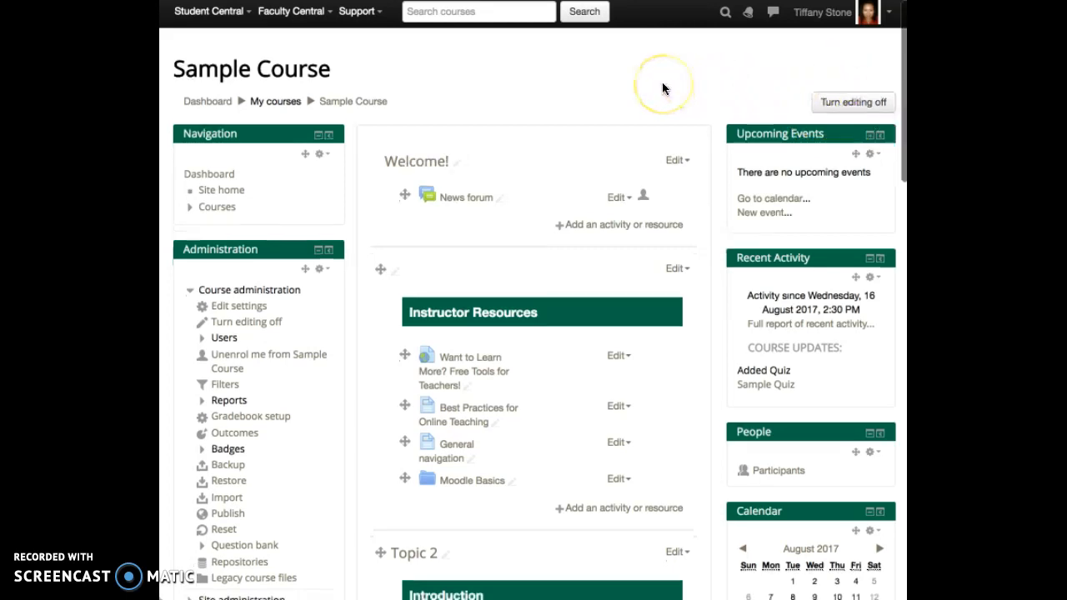
scroll(664, 88, "down", 1)
Step: Show the Welcome! section's activity chooser and browse types like Quiz and Glossary
left_click(615, 188)
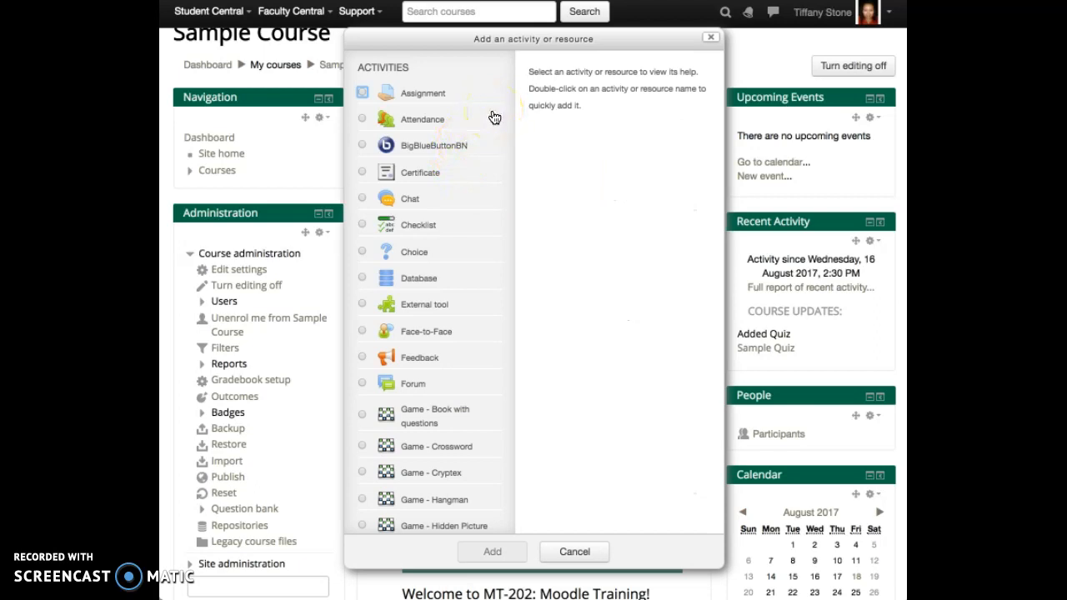
scroll(494, 117, "down", 5)
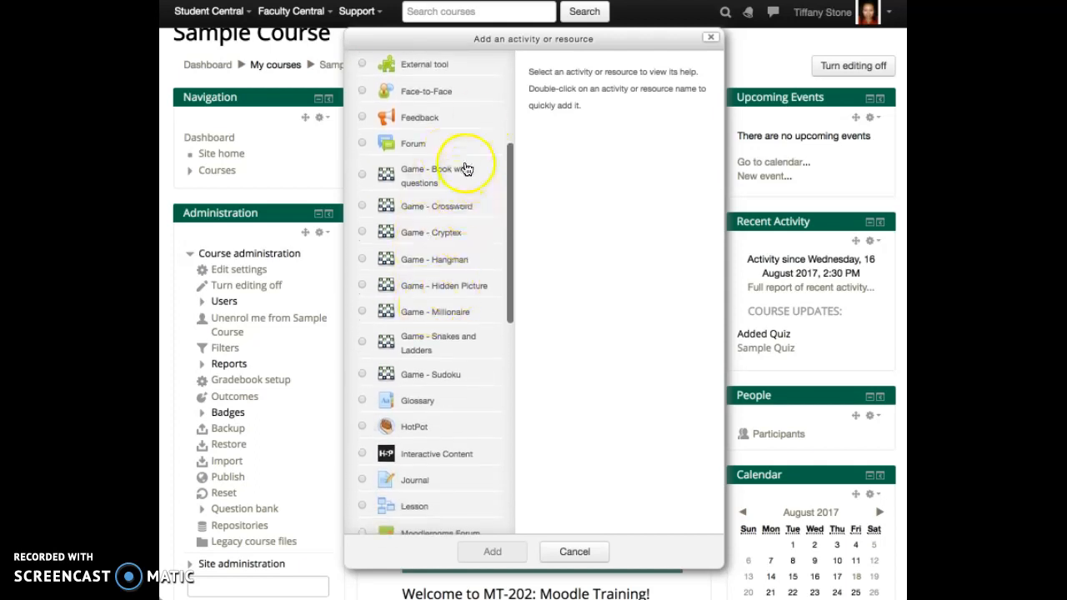
scroll(465, 167, "down", 2)
scroll(464, 167, "down", 4)
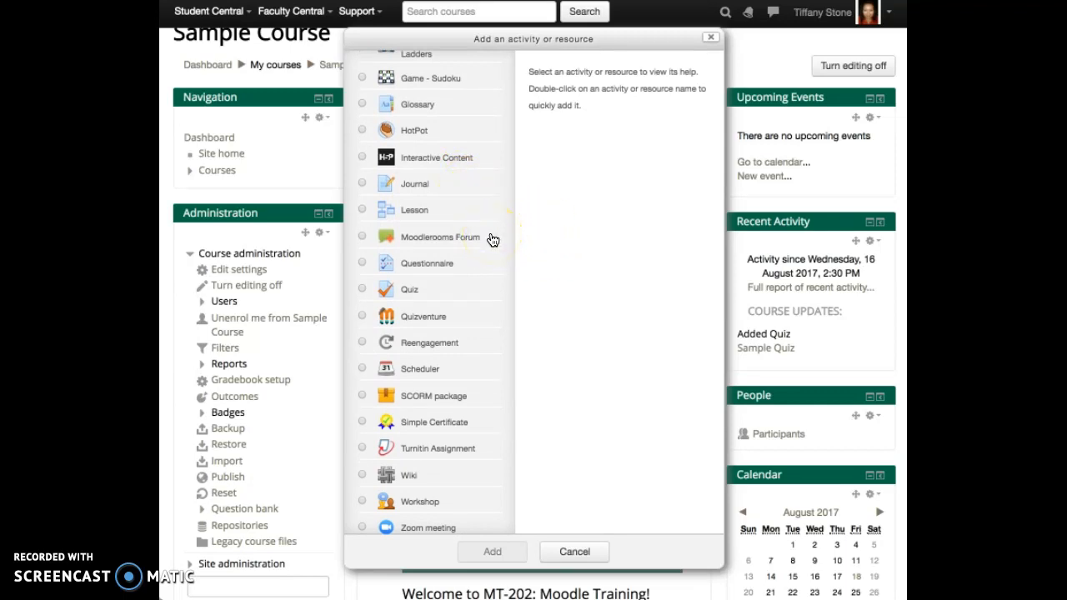
scroll(491, 239, "down", 2)
scroll(491, 239, "up", 2)
left_click(452, 237)
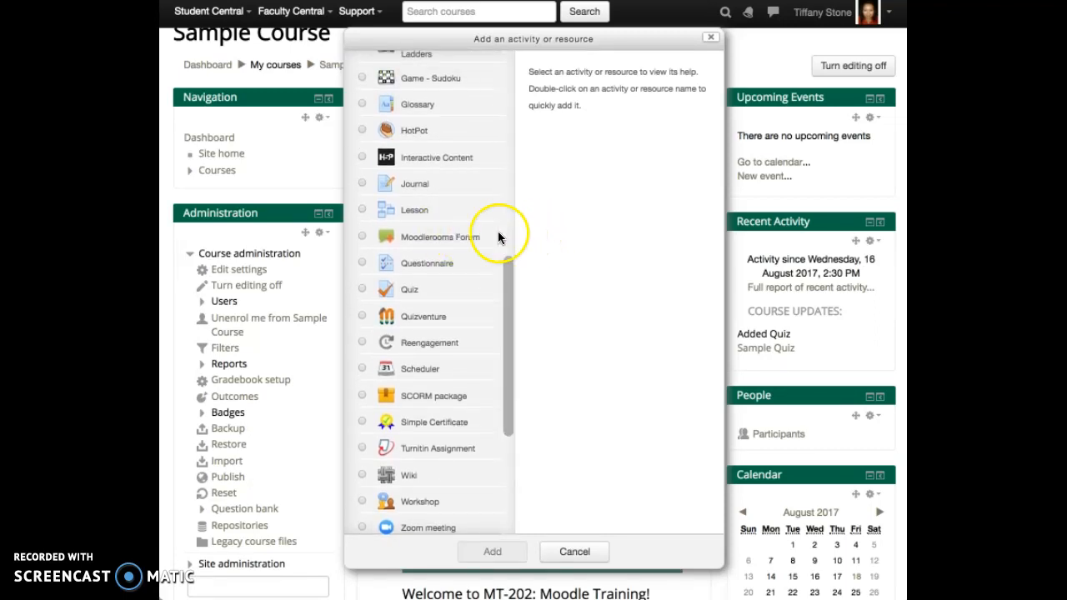
scroll(483, 237, "up", 3)
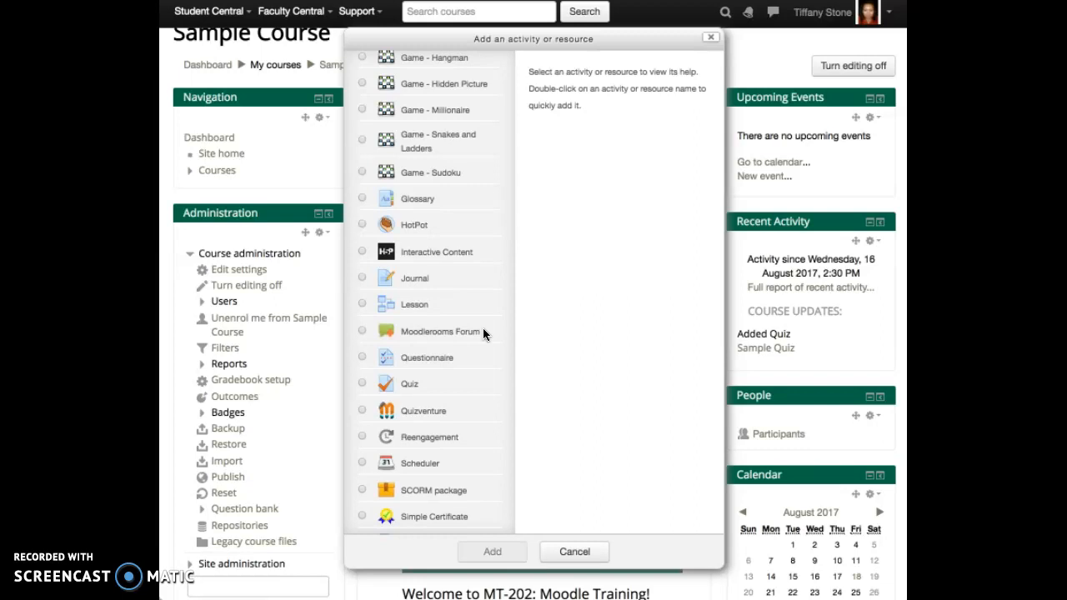
scroll(483, 330, "up", 13)
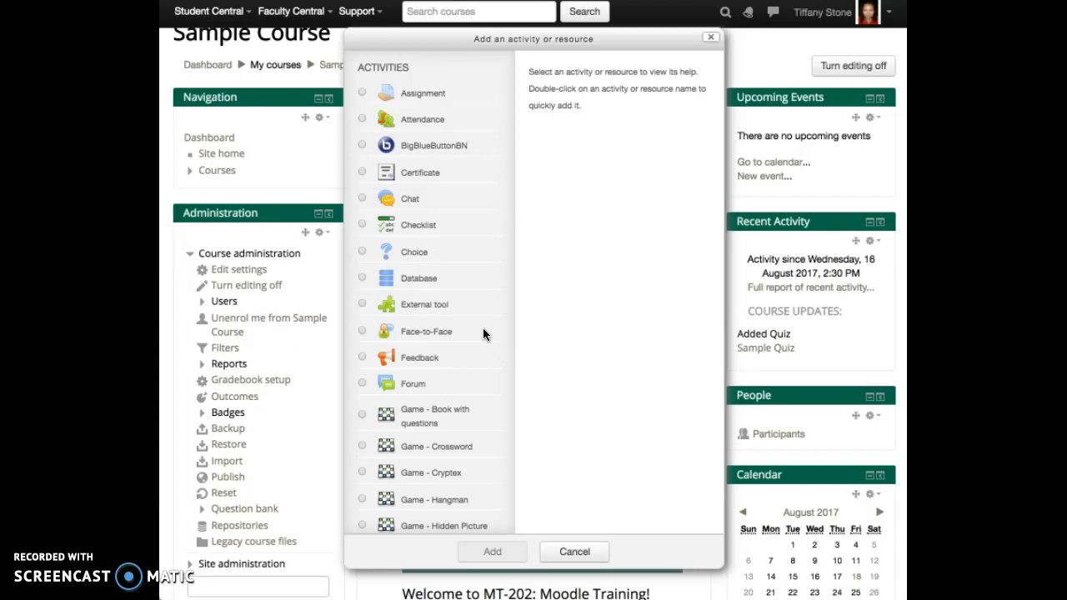
Step: Choose BigBlueButtonBN in the activity chooser and add it to the Welcome! section
left_click(447, 146)
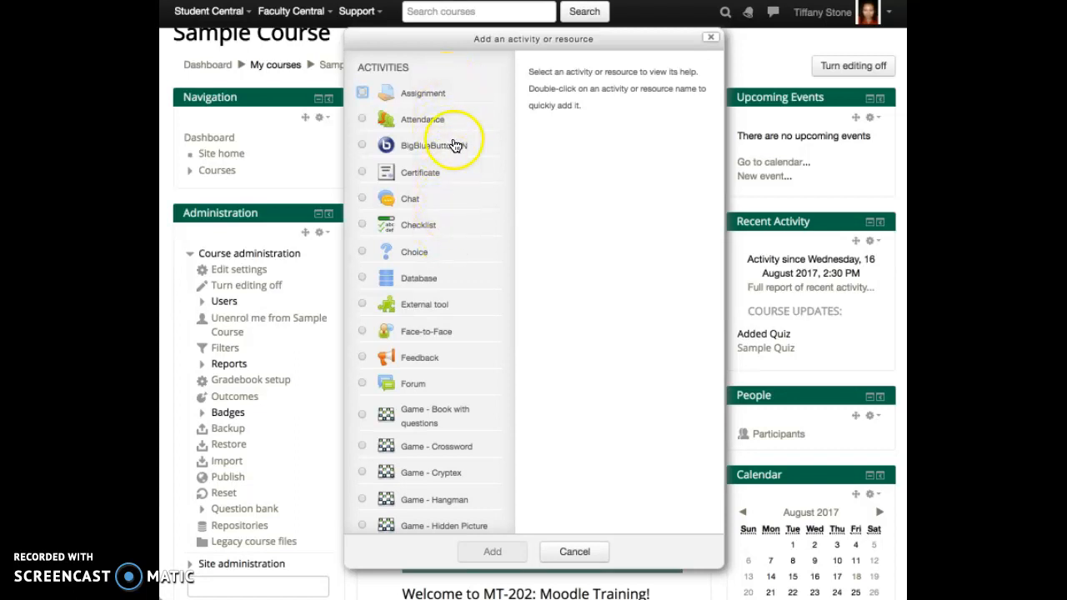
left_click(455, 146)
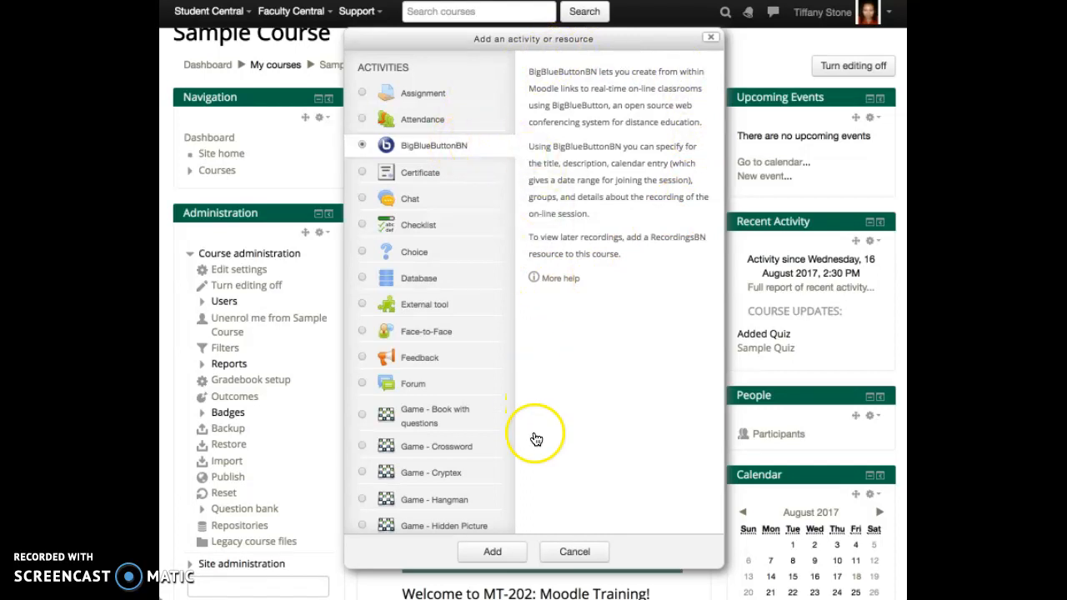
left_click(516, 554)
left_click(516, 552)
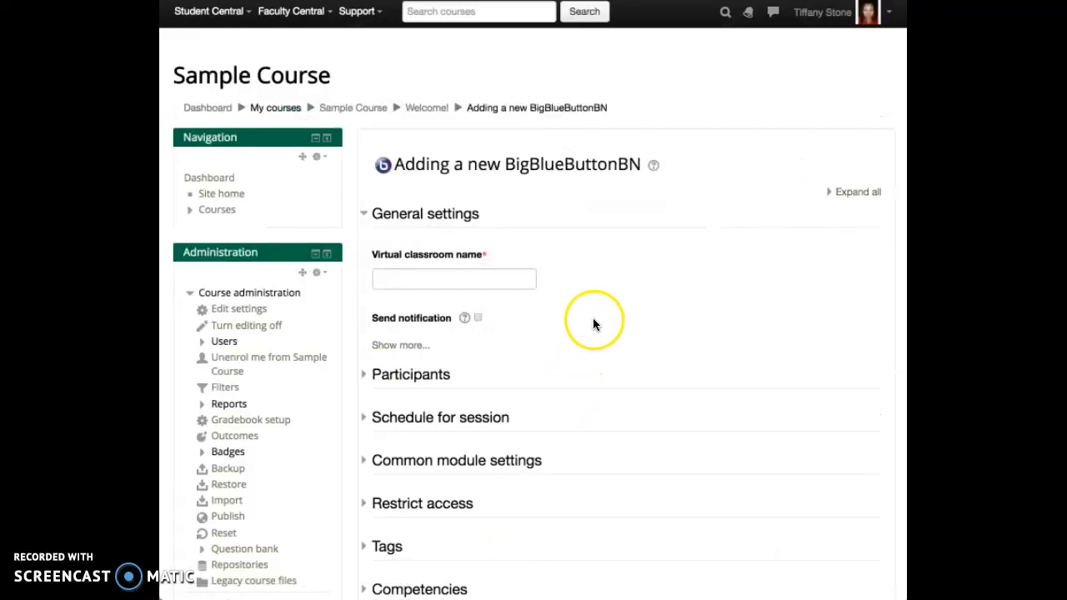
Step: Expand Participants to check all enrolled users as Viewer and the instructor as Moderator
scroll(573, 259, "down", 3)
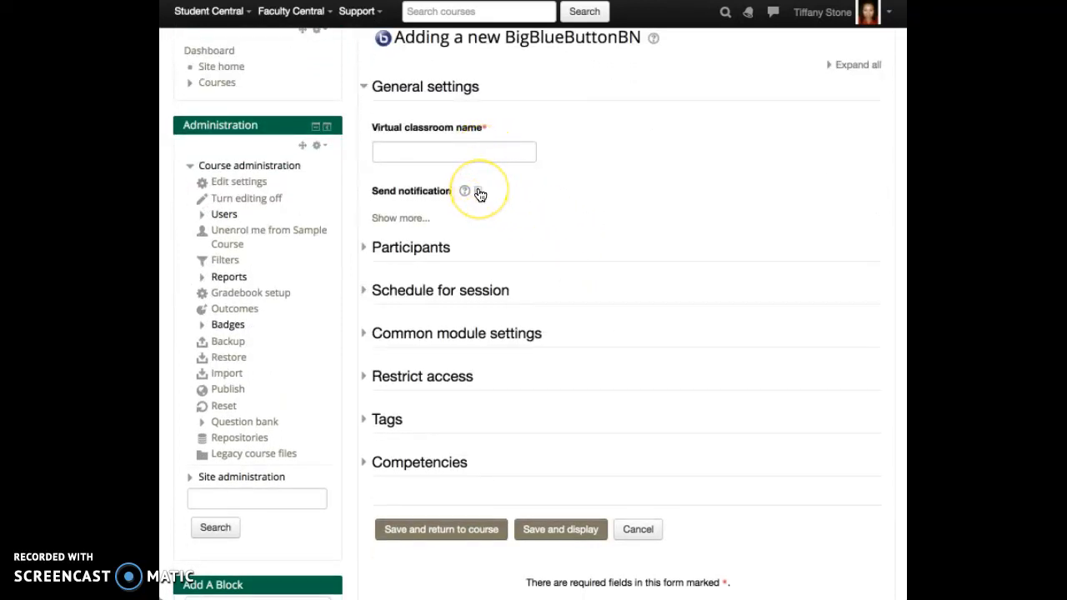
left_click(431, 252)
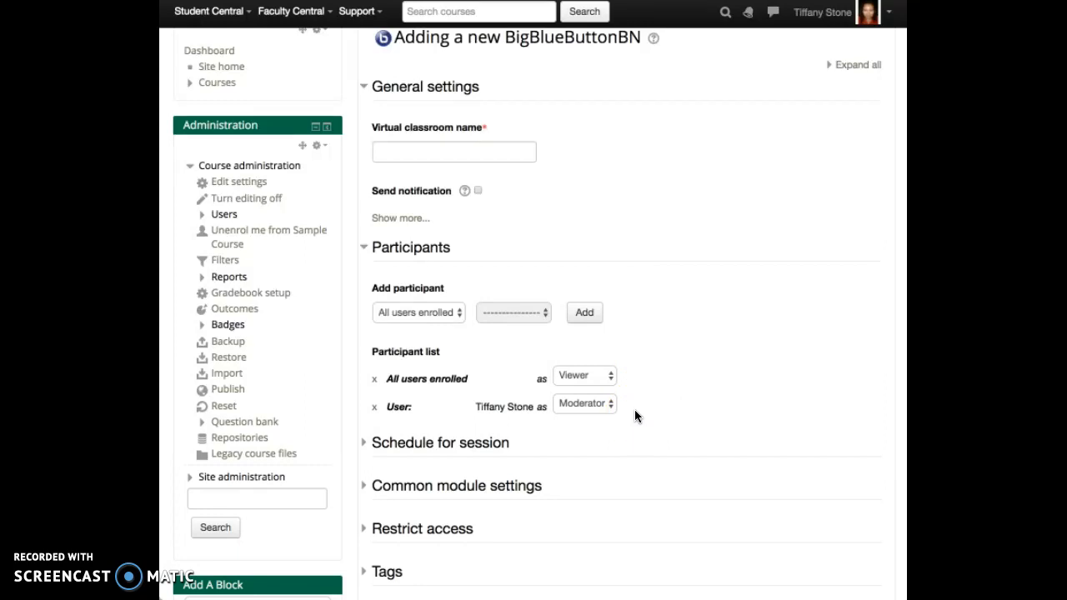
left_click(602, 405)
scroll(694, 395, "down", 4)
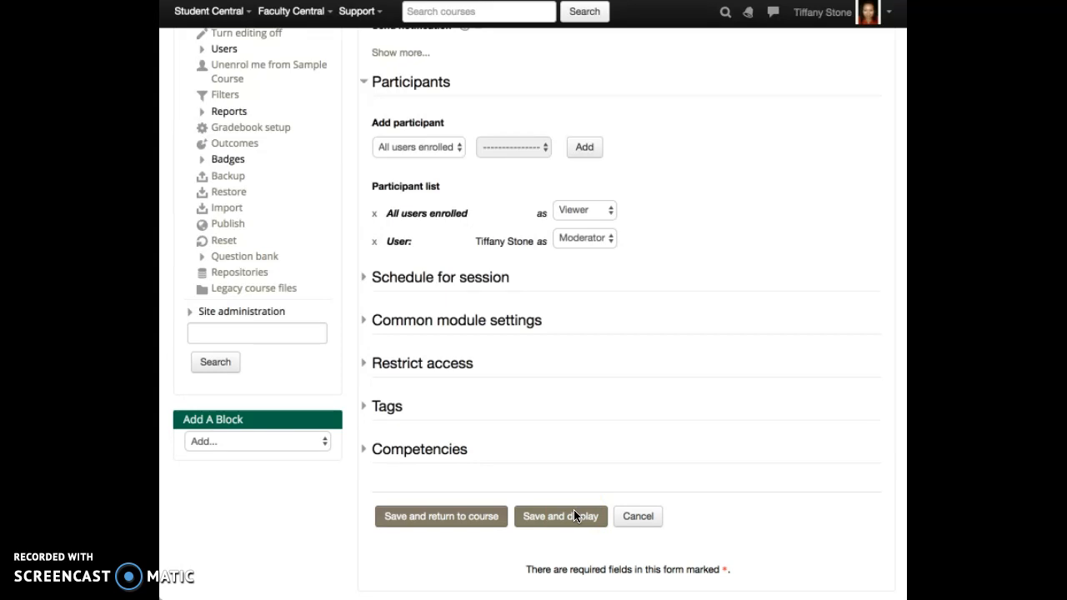
Step: Save the BigBlueButtonBN activity and return to Sample Course, scrolling to Topic 2's Sample Quiz
left_click(519, 479)
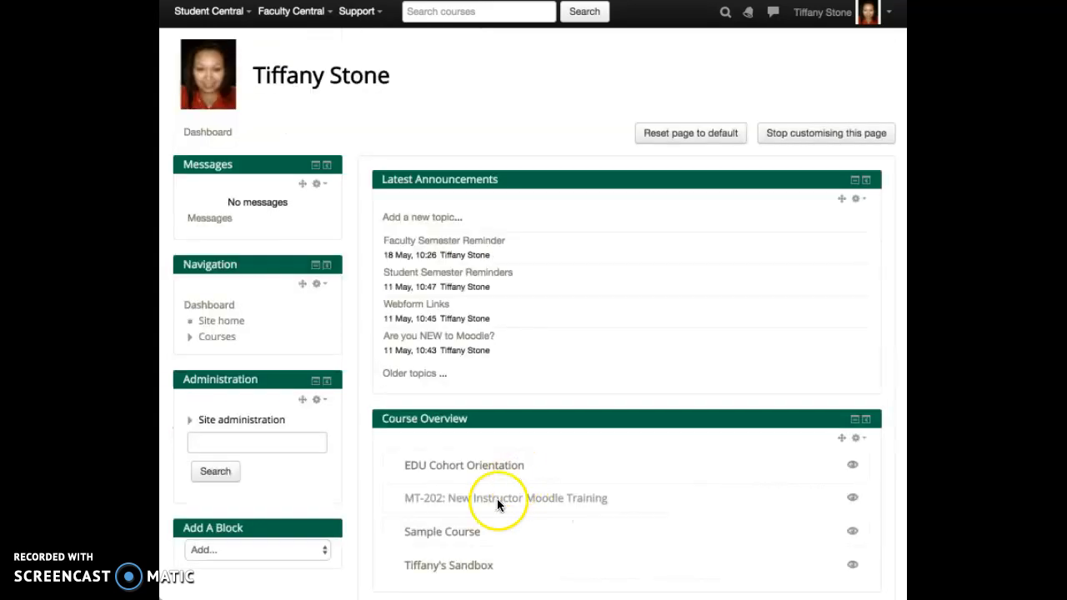
left_click(468, 534)
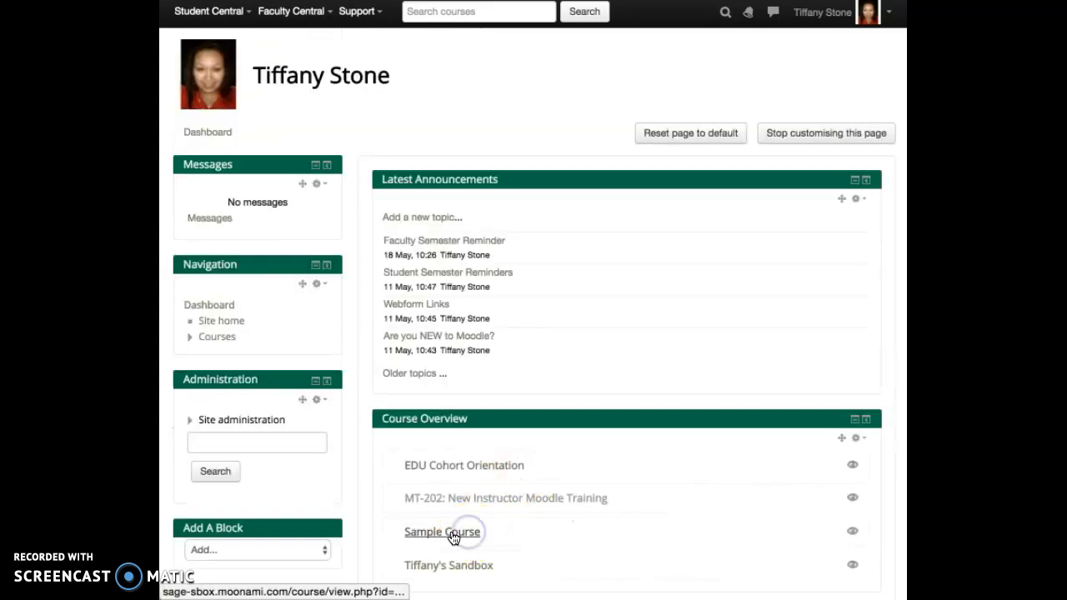
left_click(453, 533)
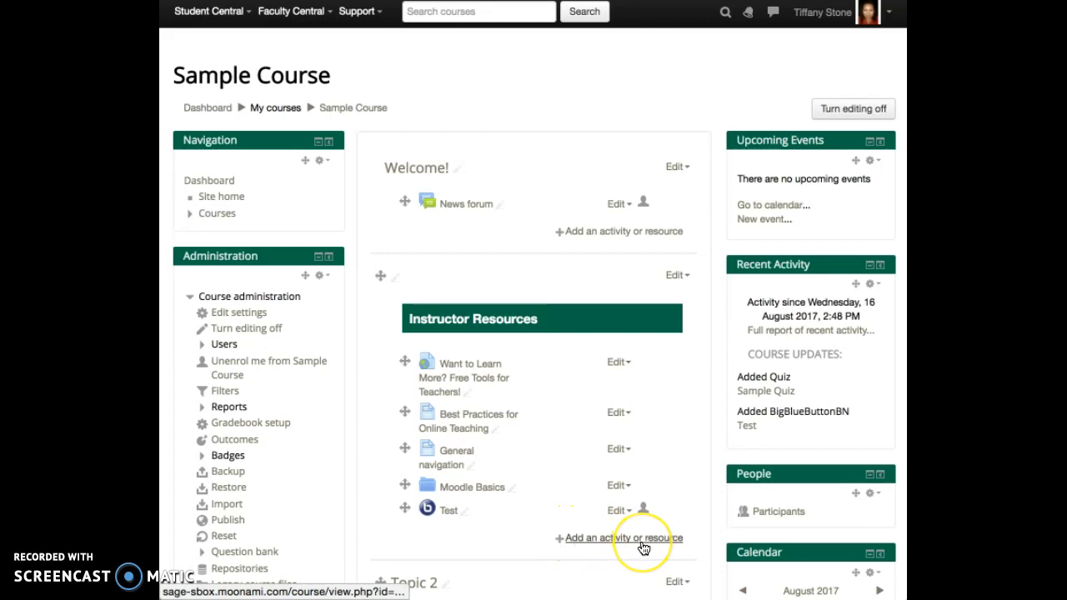
scroll(644, 548, "down", 3)
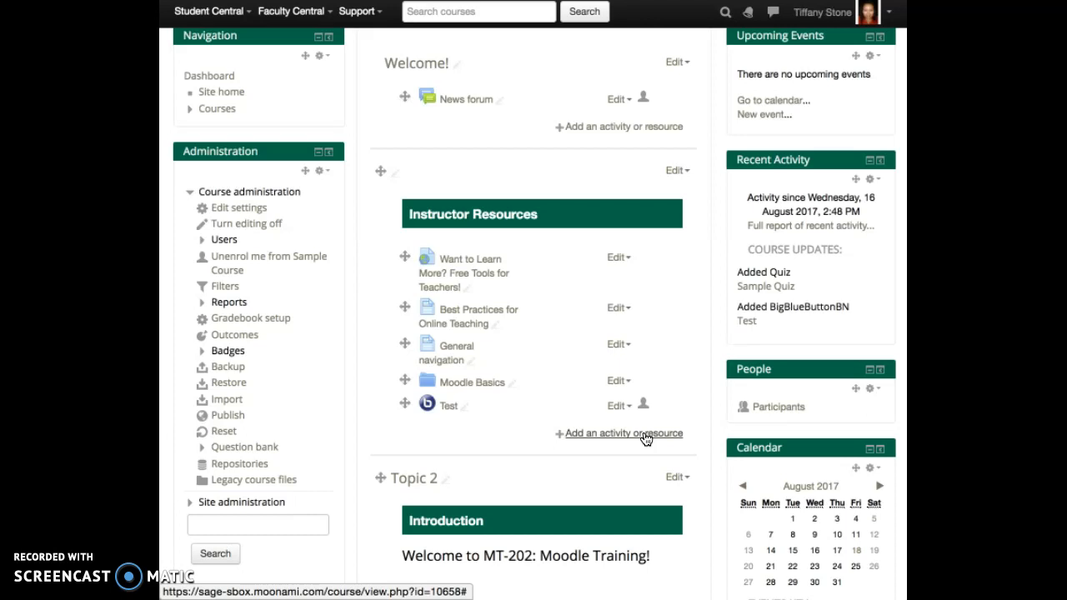
scroll(616, 453, "down", 2)
scroll(615, 452, "up", 1)
scroll(615, 453, "up", 1)
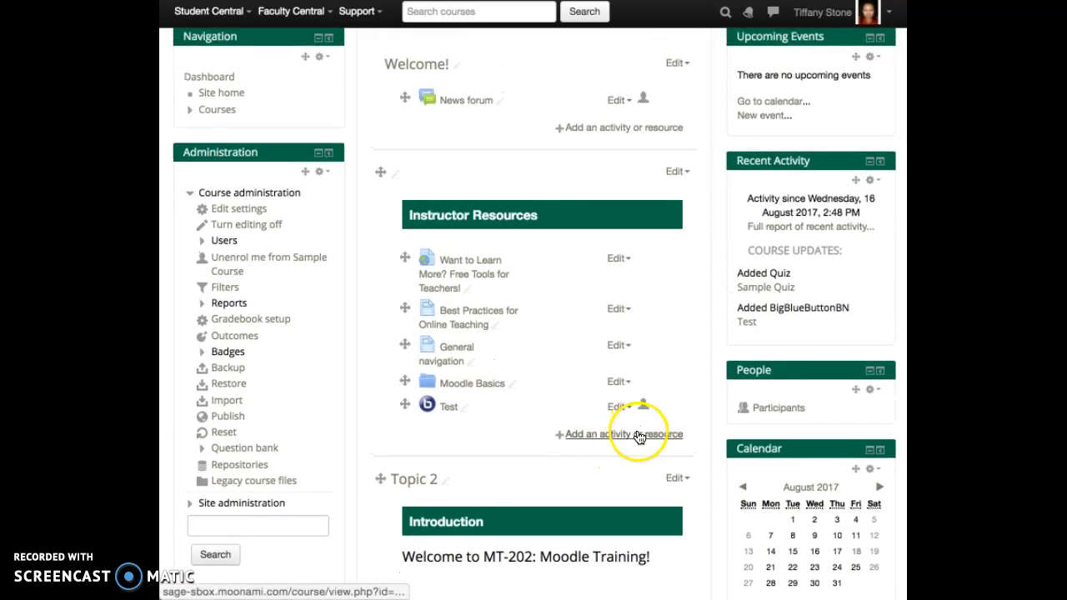
scroll(639, 438, "down", 5)
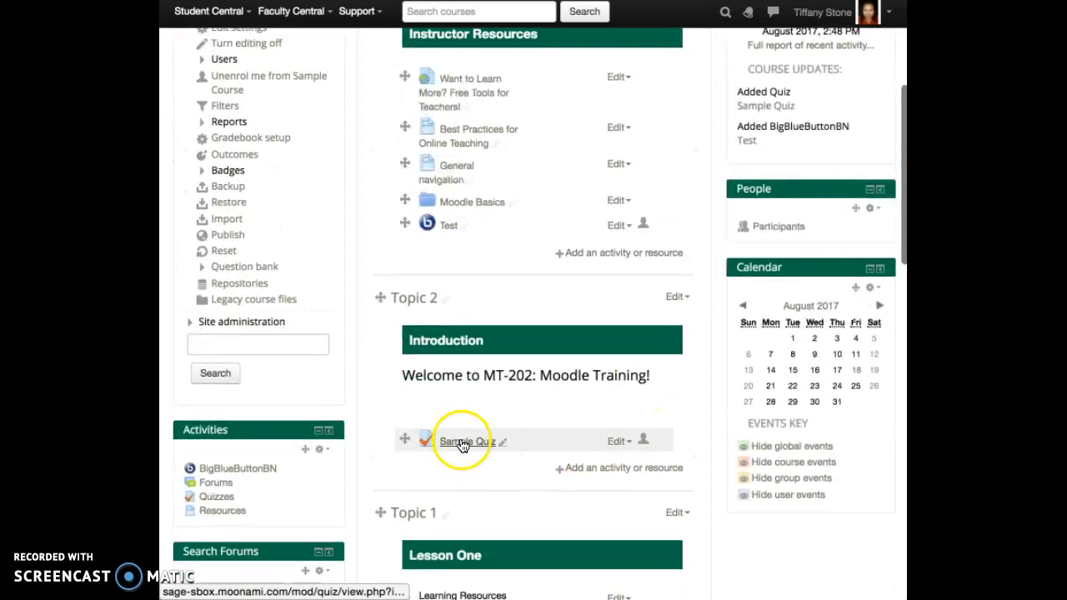
Step: Open Sample Quiz and start a preview attempt
left_click(461, 444)
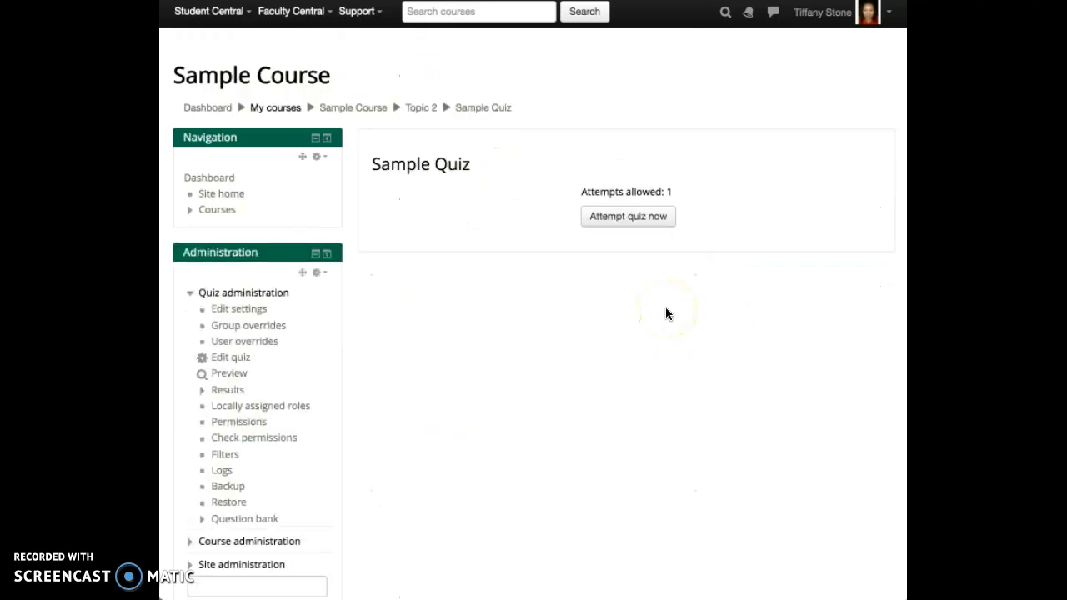
left_click(666, 307)
left_click(648, 212)
left_click(629, 219)
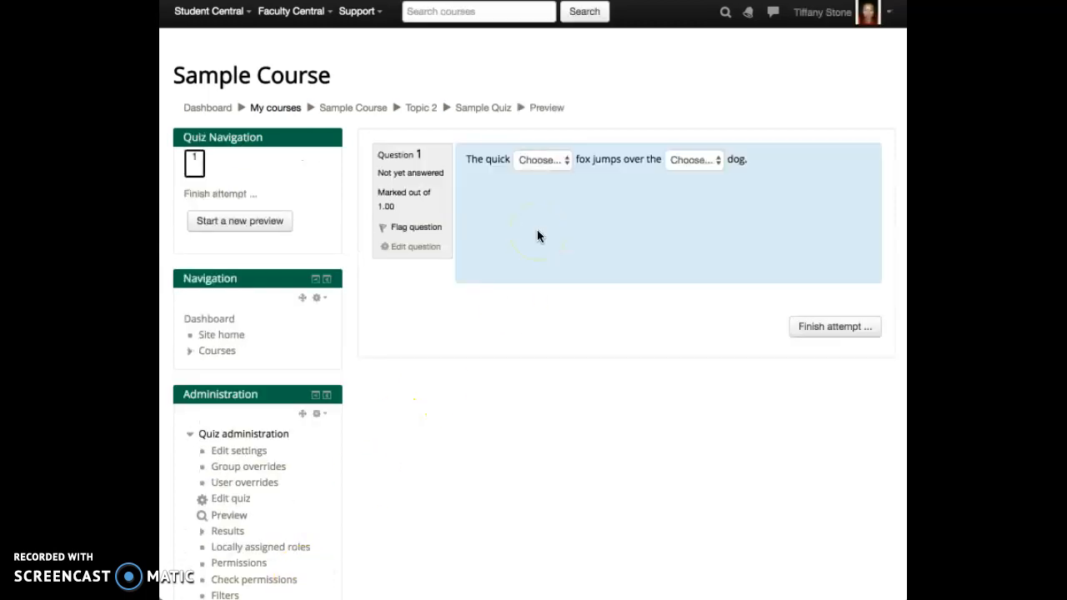
Step: Fill the two missing-word blanks with Brown and Lazy
left_click(564, 163)
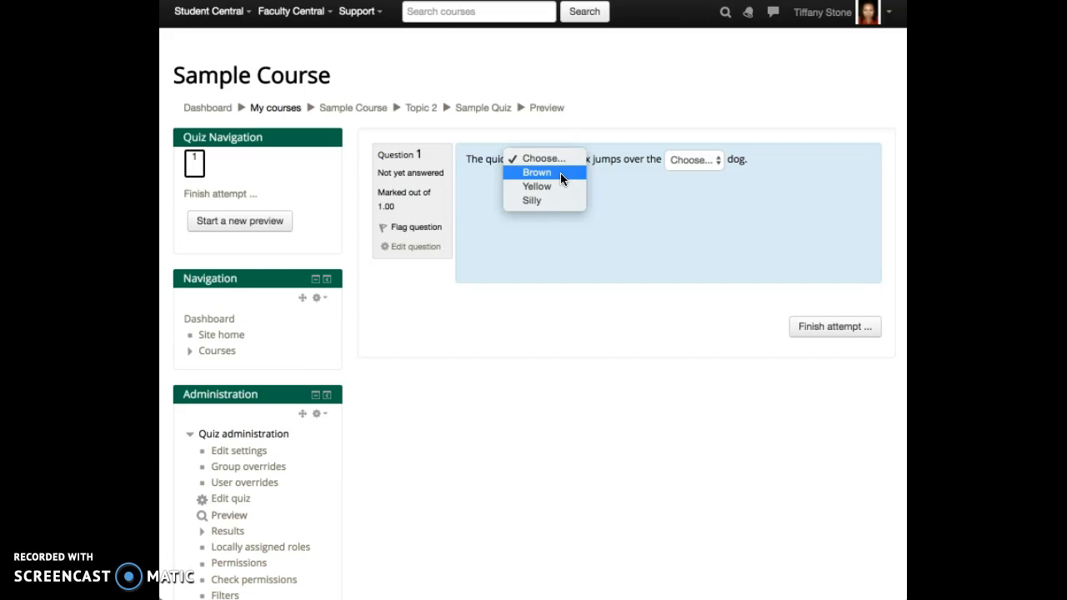
left_click(560, 173)
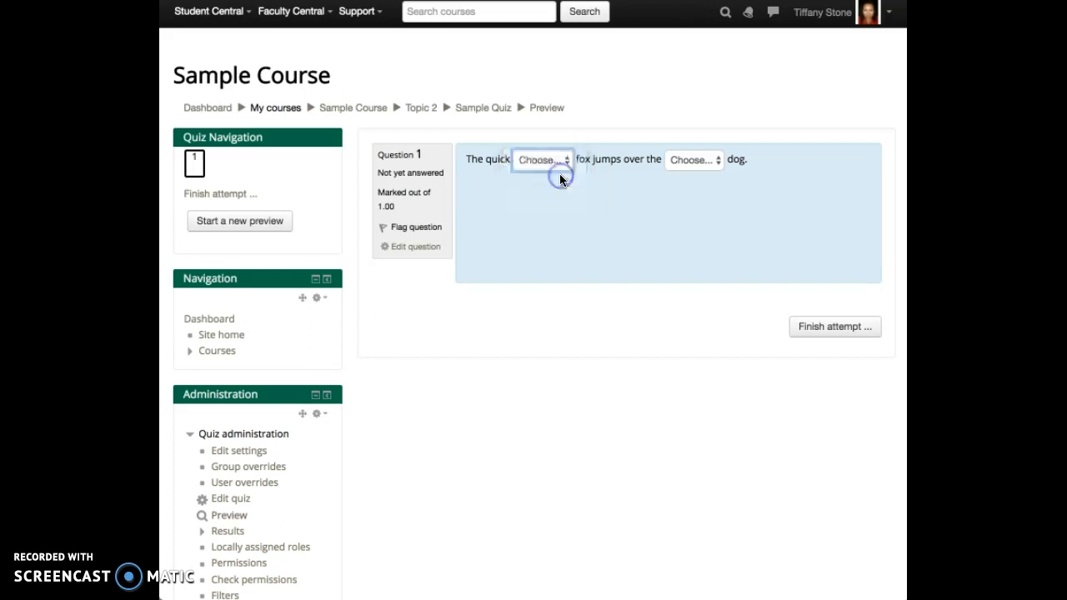
left_click(716, 162)
left_click(709, 174)
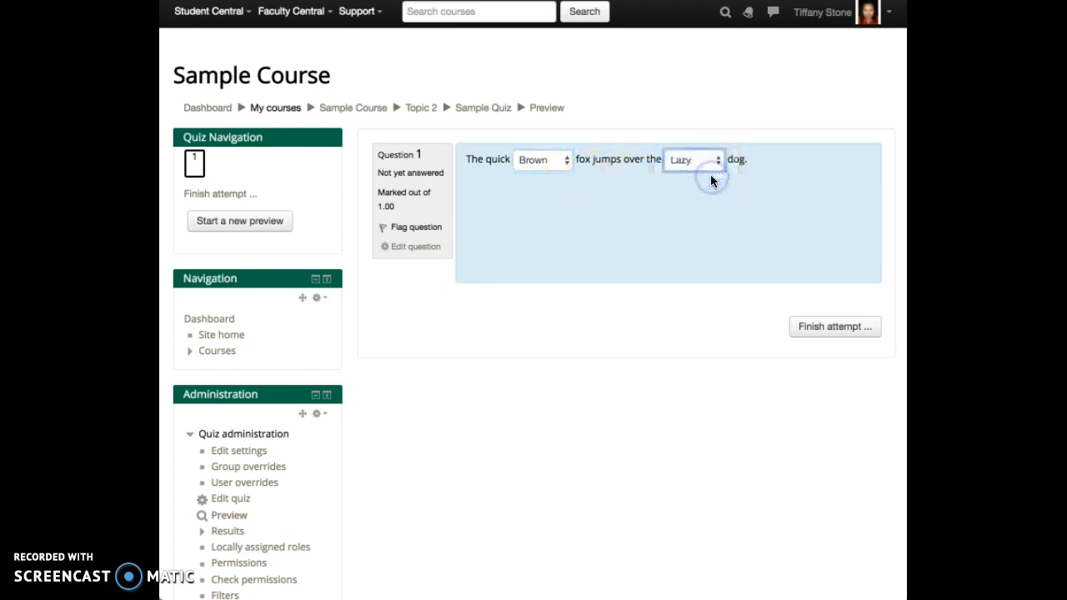
Step: Finish the preview attempt and submit all answers for grading
left_click(813, 324)
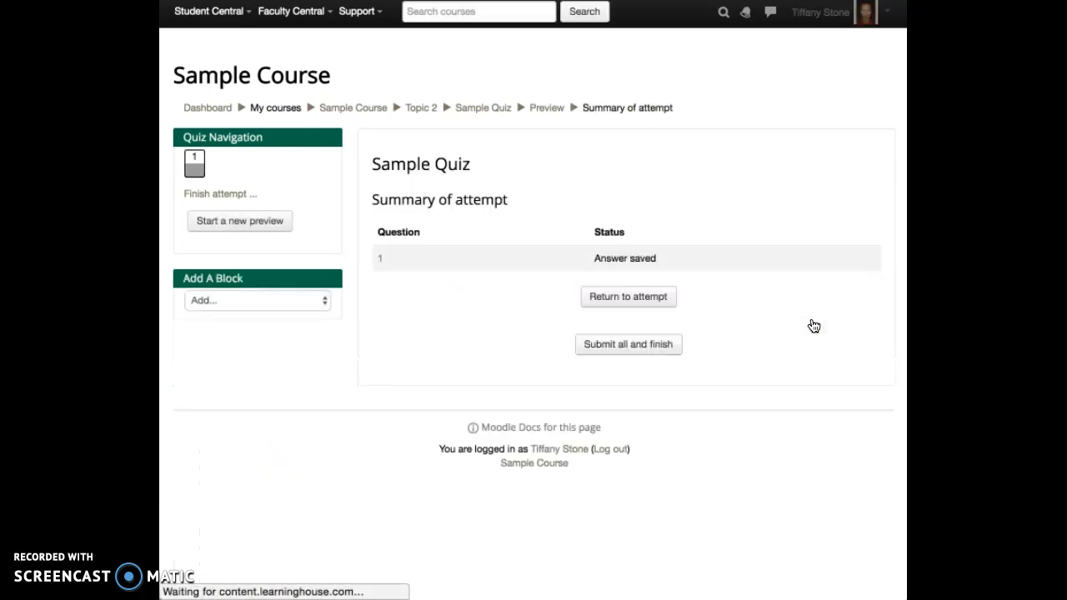
left_click(632, 344)
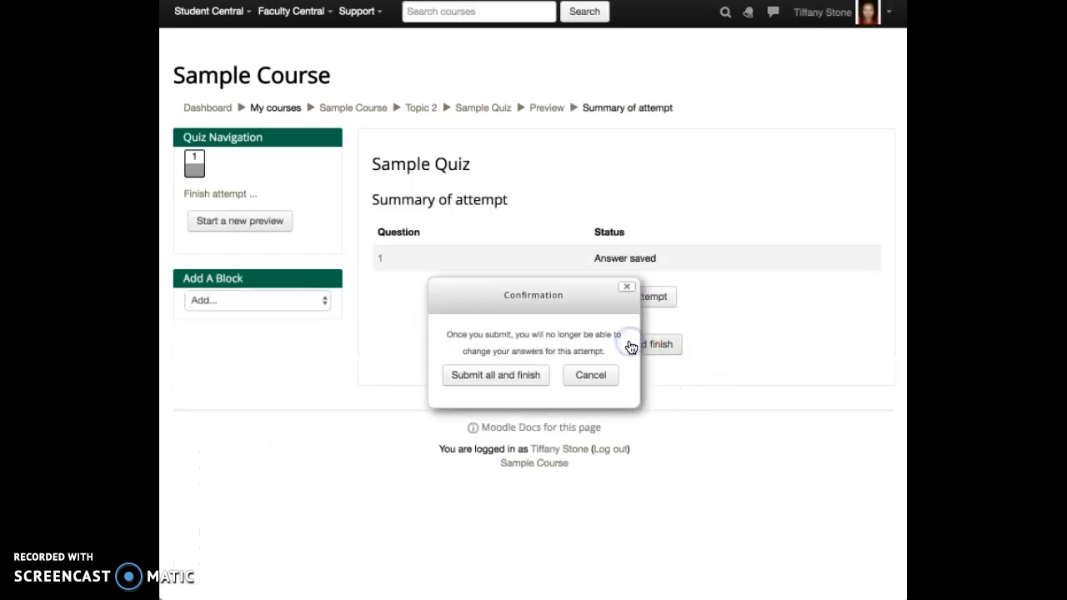
left_click(517, 376)
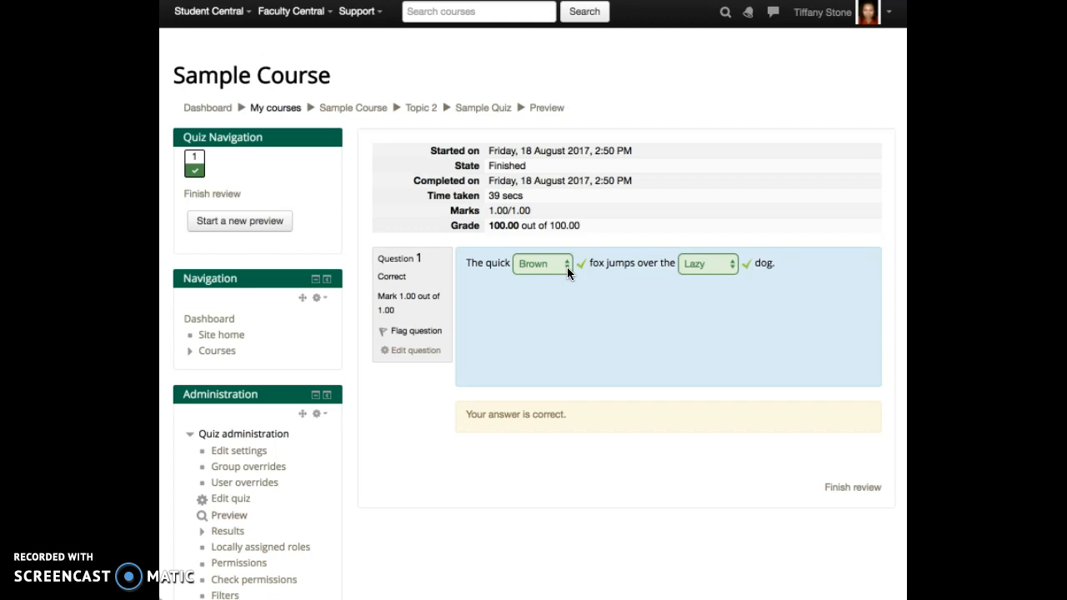
Step: Go to Edit quiz and open the Missing Words question's edit form
left_click(222, 501)
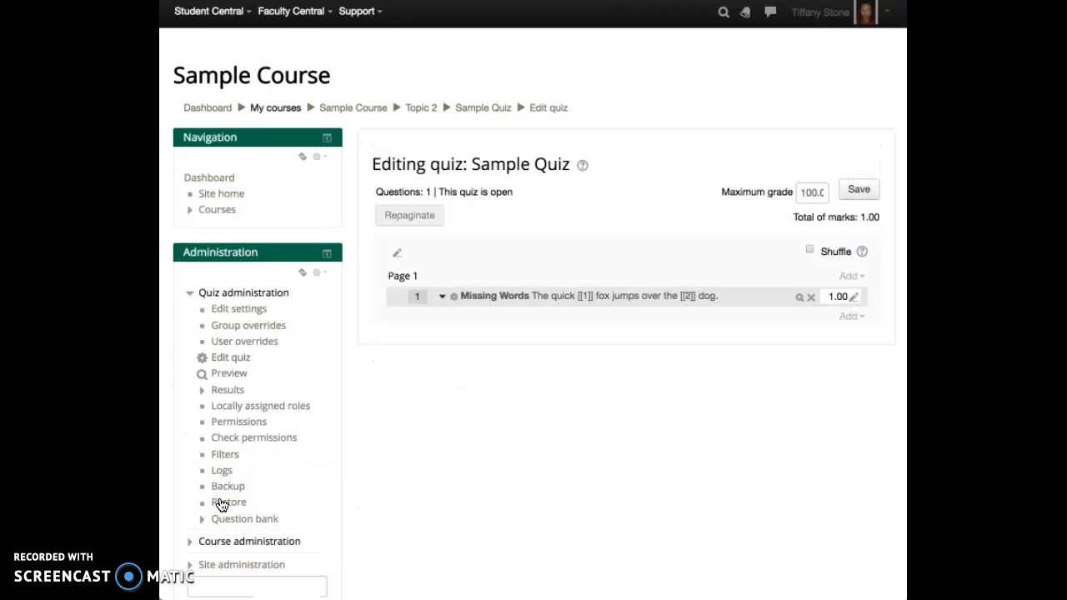
left_click(445, 499)
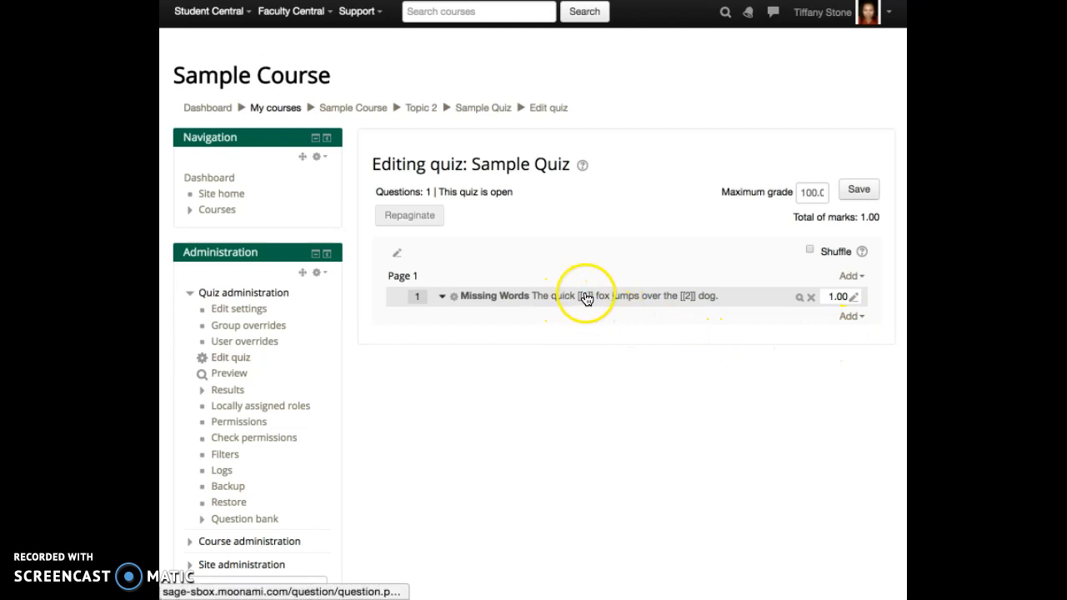
scroll(315, 307, "right", 4)
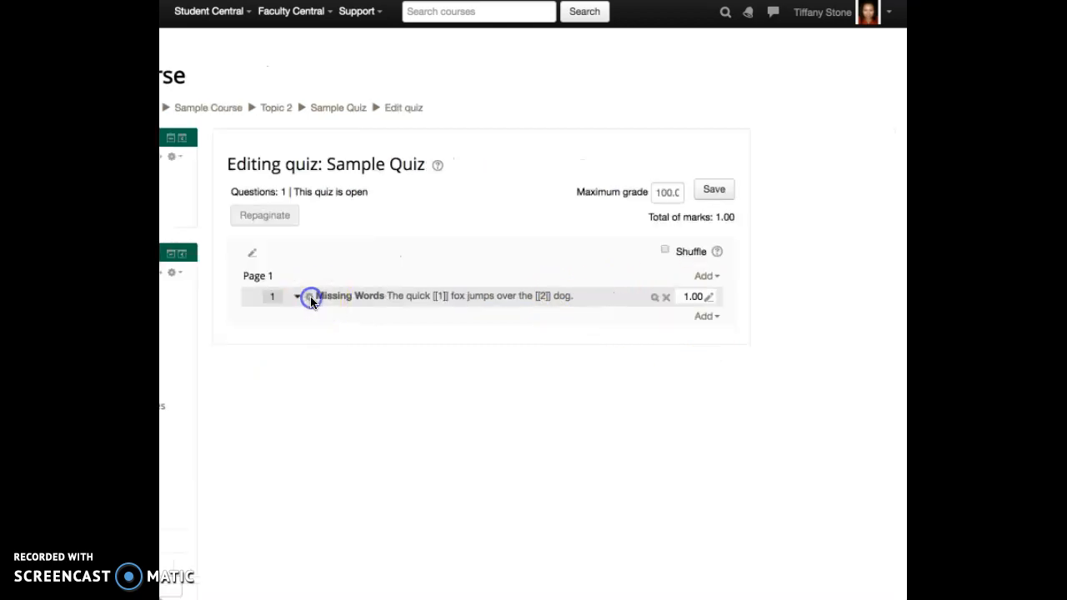
left_click(308, 302)
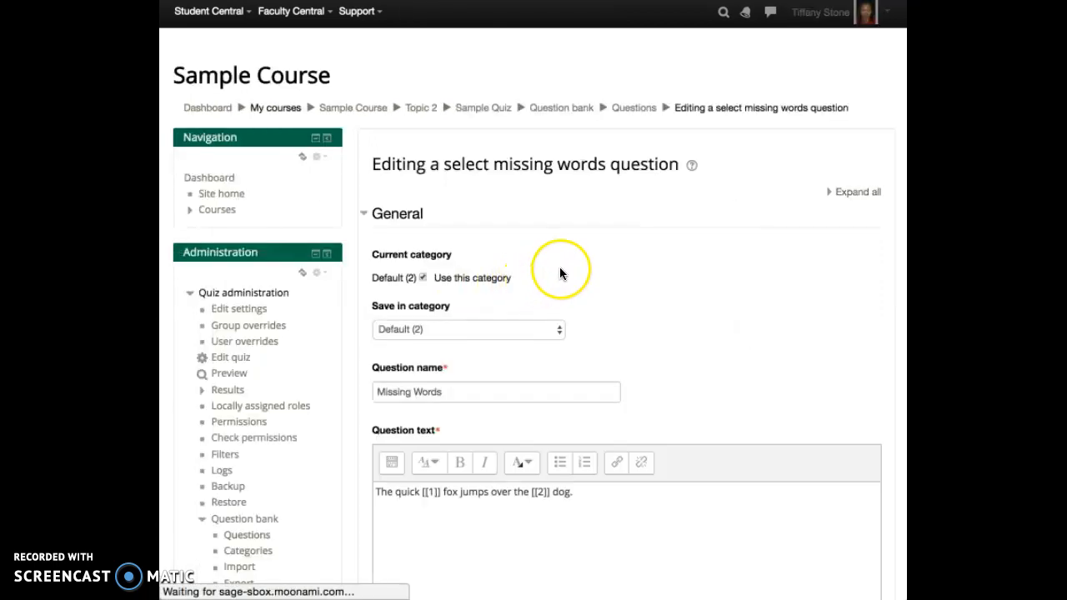
Step: Review the choices Brown, Lazy, Yellow, Grey, Scared, Silly and save the question unchanged
scroll(560, 267, "down", 3)
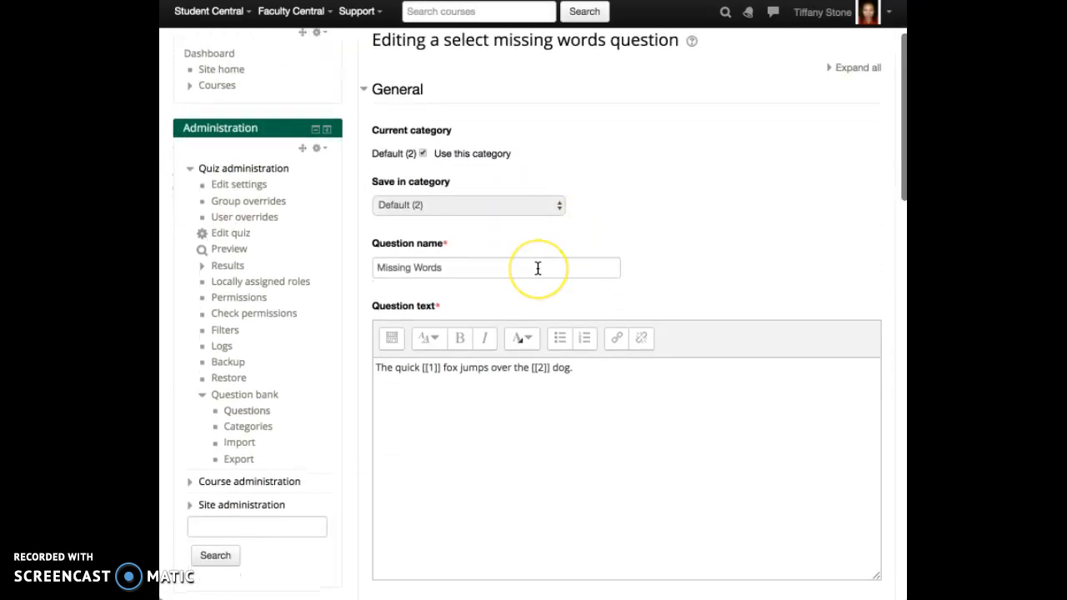
scroll(538, 269, "down", 3)
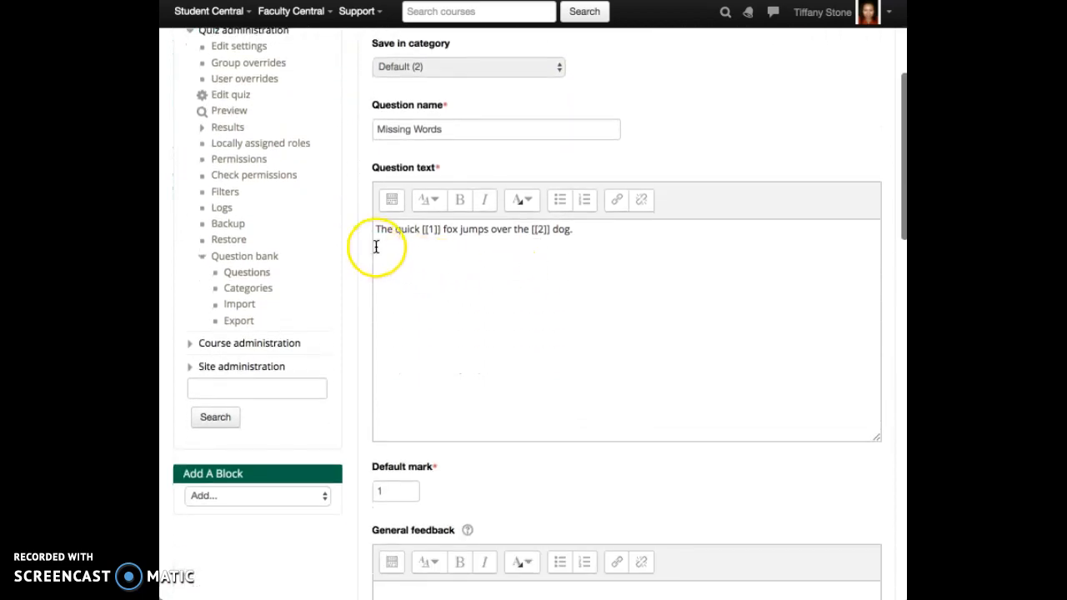
scroll(599, 248, "down", 2)
scroll(599, 249, "down", 1)
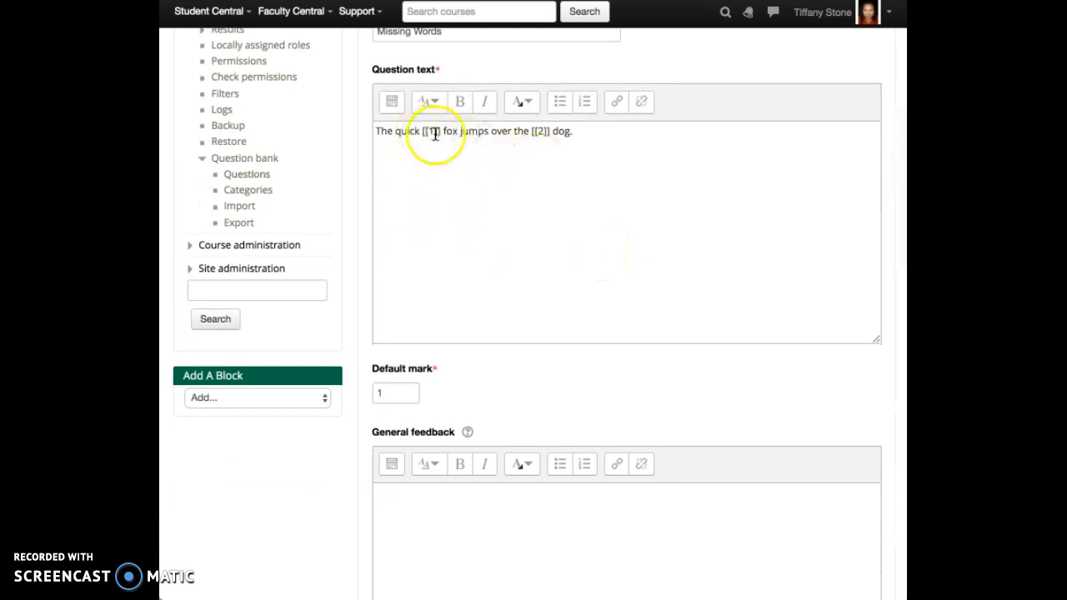
scroll(429, 134, "down", 1)
scroll(429, 134, "down", 10)
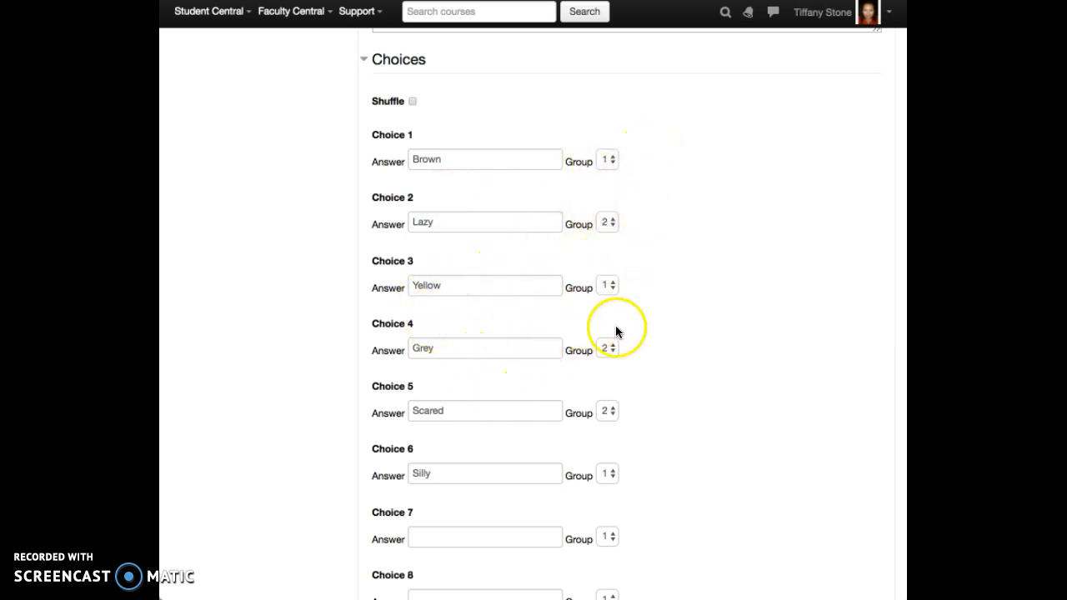
scroll(637, 349, "down", 1)
scroll(635, 349, "down", 7)
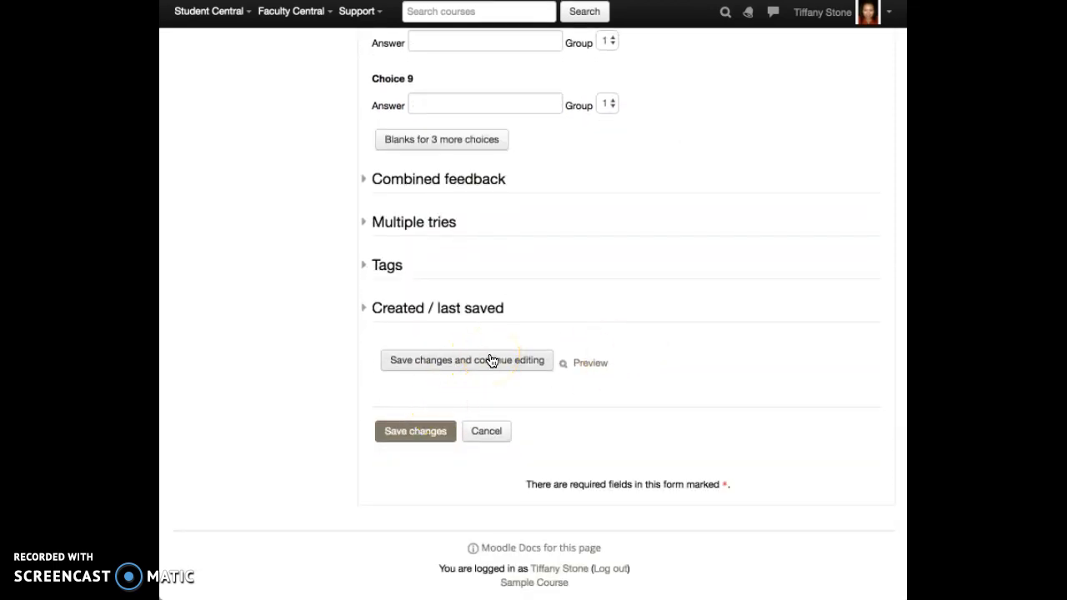
left_click(421, 440)
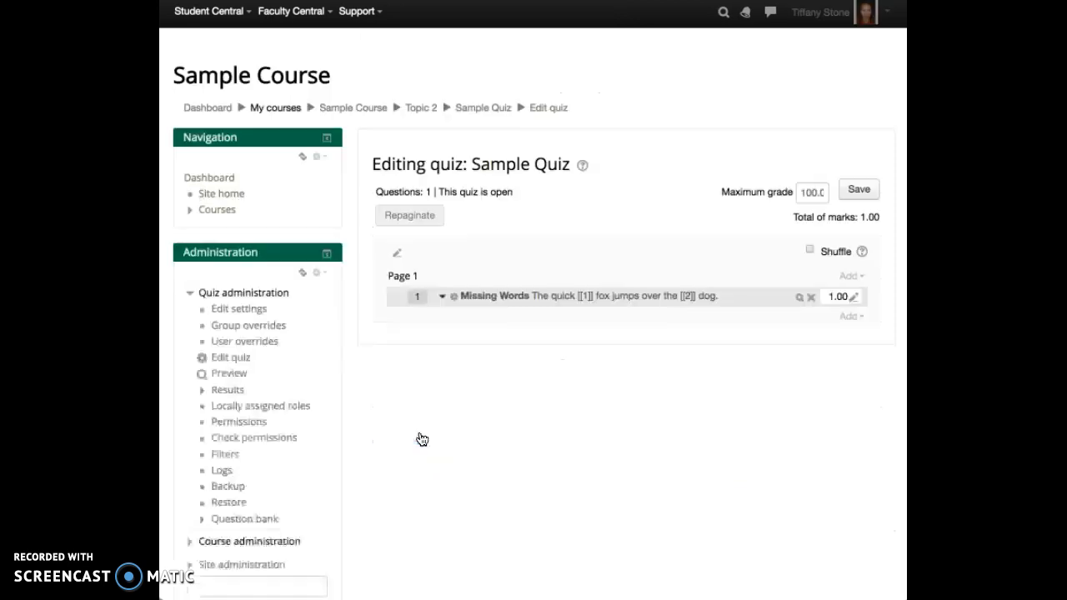
Step: Add a new drag and drop markers question named Color Wheel: 'Please identify the appropriate colors.'
left_click(854, 282)
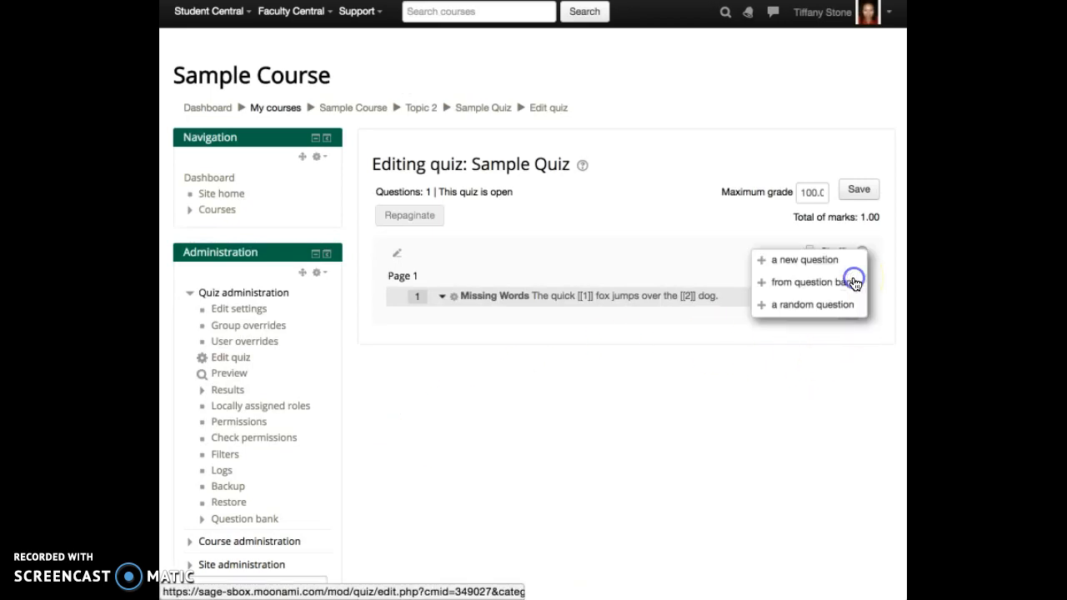
left_click(805, 262)
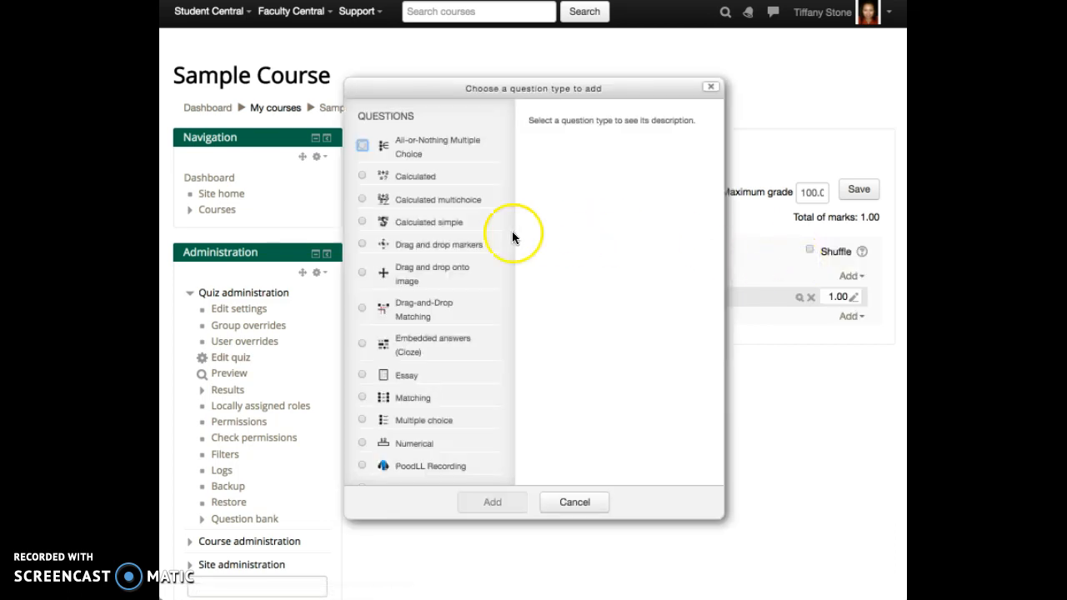
scroll(492, 160, "down", 2)
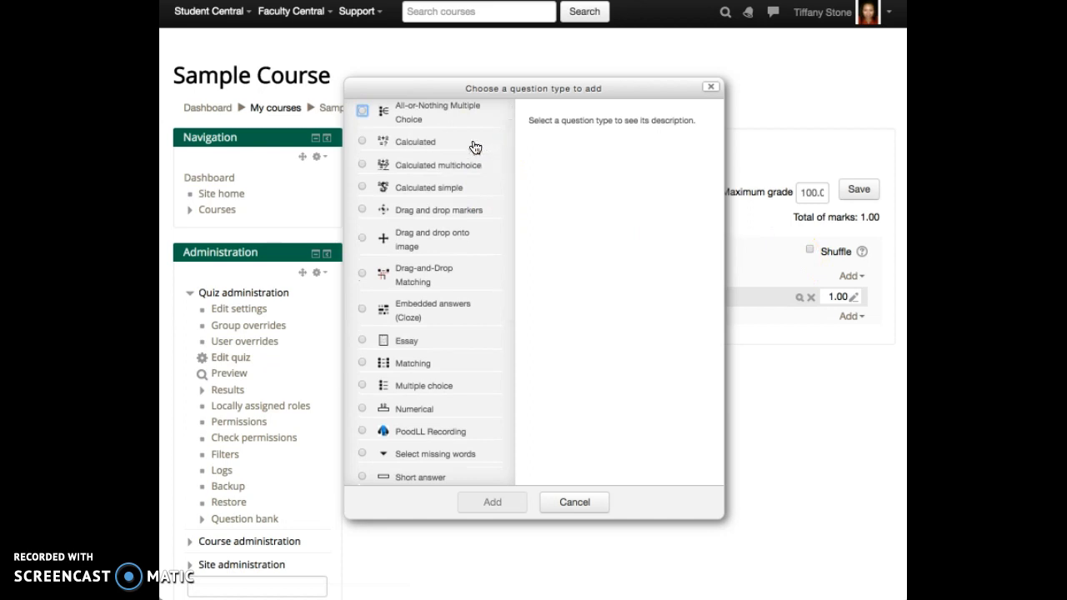
scroll(473, 148, "down", 3)
scroll(472, 153, "down", 1)
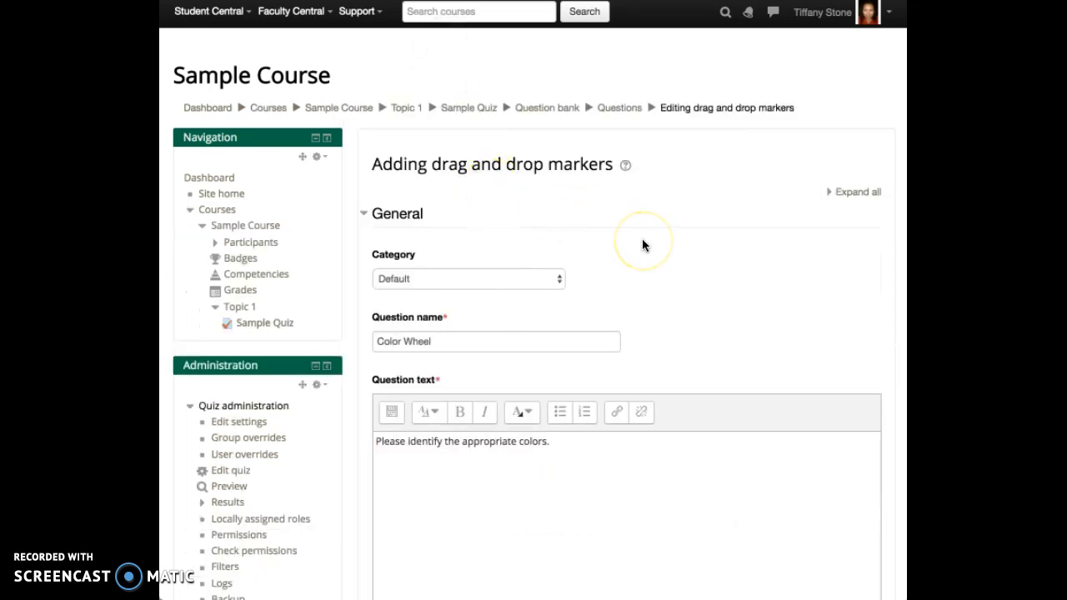
Step: Upload the colour-wheel background image and define Yellow, Blue and Red markers with polygon drop zones
scroll(642, 238, "down", 1)
scroll(791, 254, "down", 5)
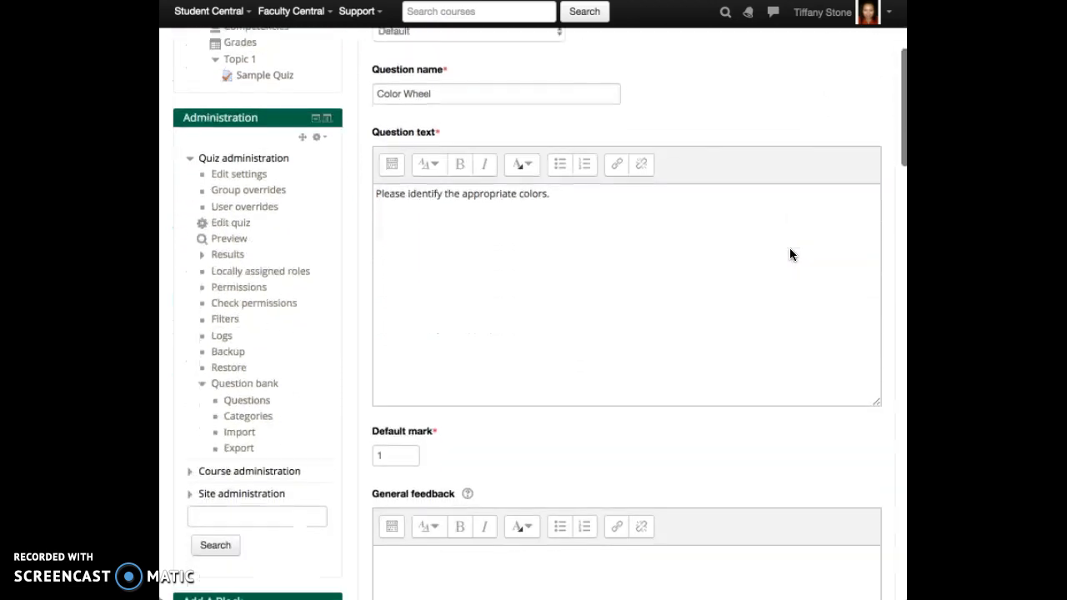
scroll(791, 249, "down", 3)
scroll(790, 248, "down", 4)
scroll(791, 248, "down", 7)
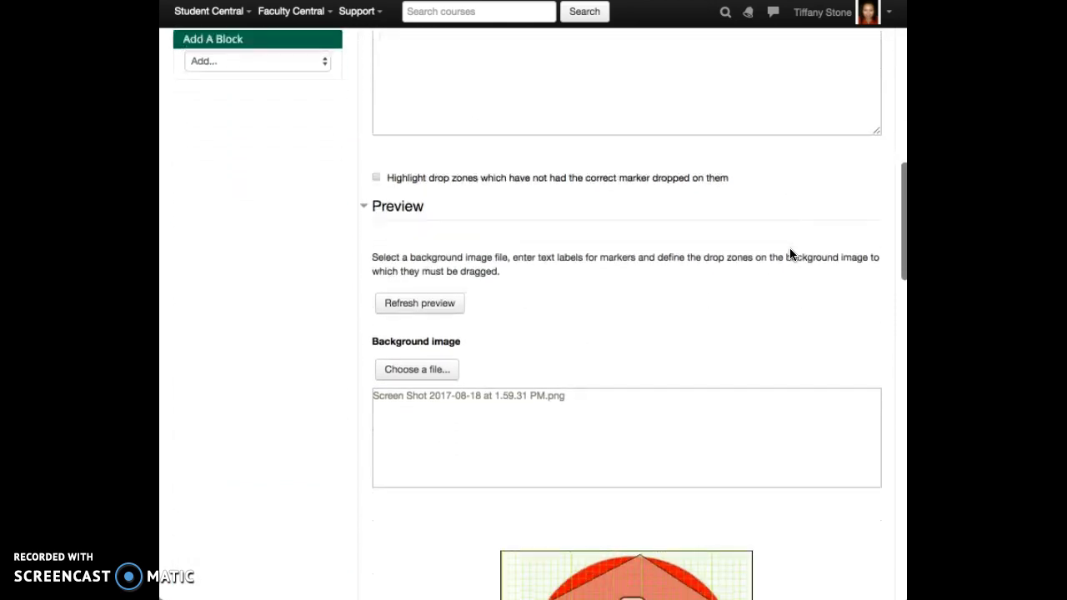
scroll(792, 254, "down", 9)
left_click(771, 275)
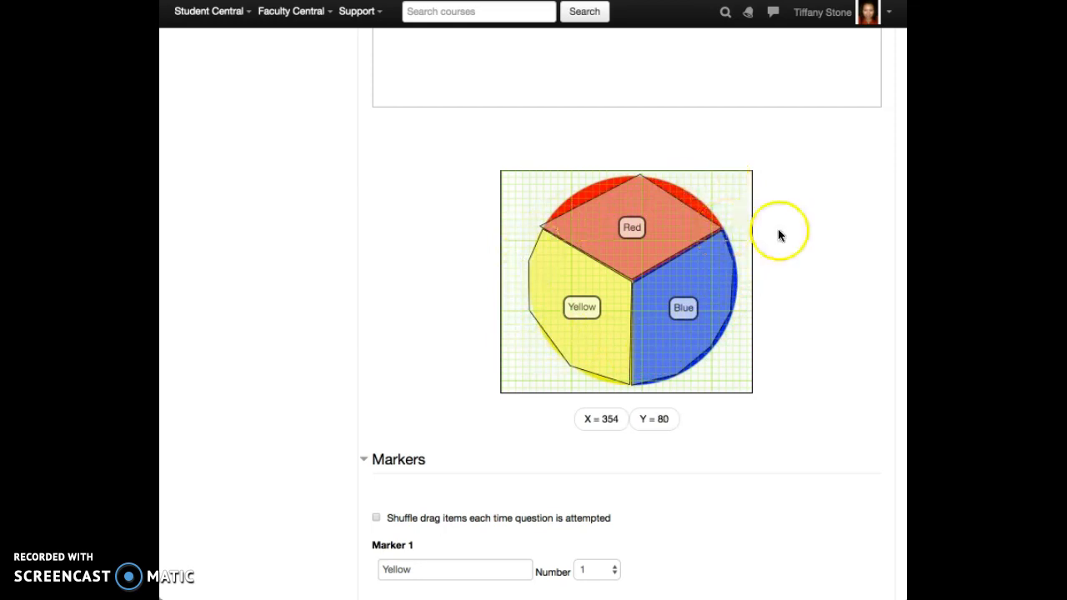
scroll(779, 231, "down", 8)
scroll(780, 236, "down", 3)
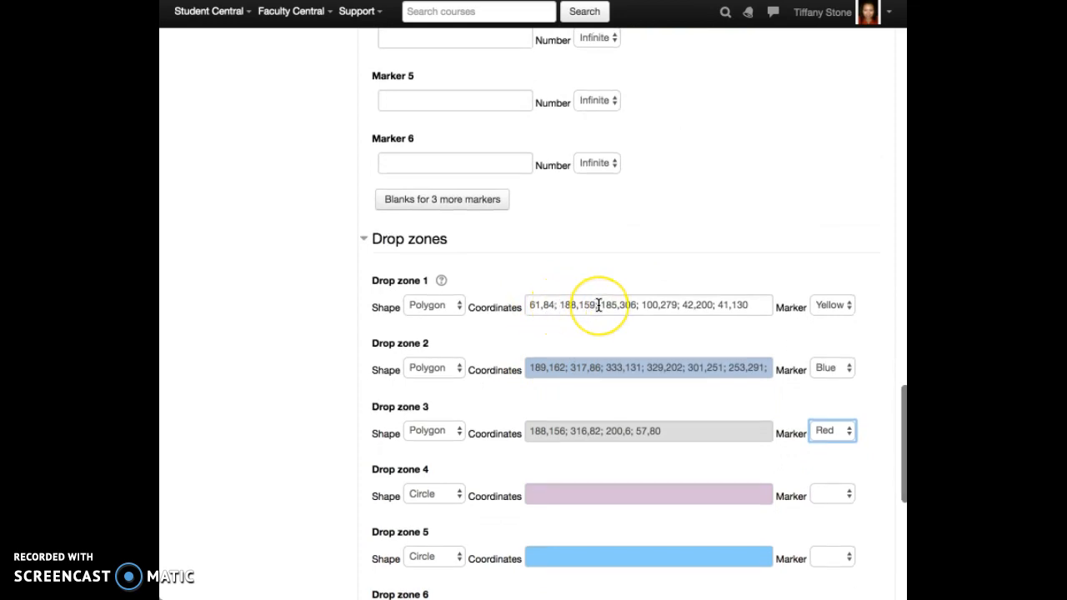
scroll(599, 305, "up", 10)
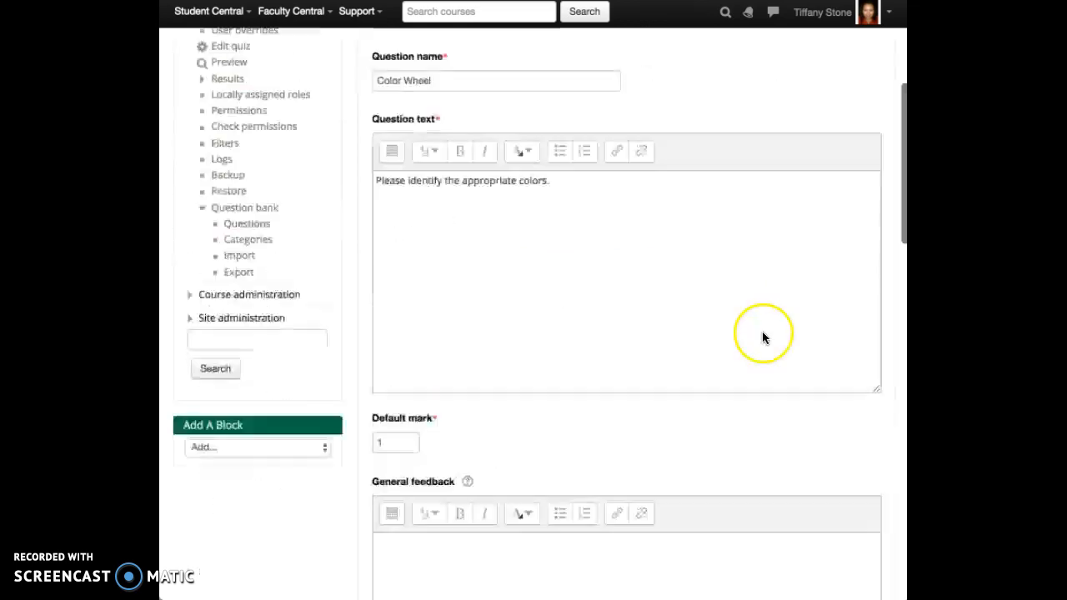
scroll(763, 331, "down", 15)
scroll(762, 331, "up", 3)
Step: Expand the Drop zones and Markers sections of the Color Wheel form
scroll(762, 337, "up", 2)
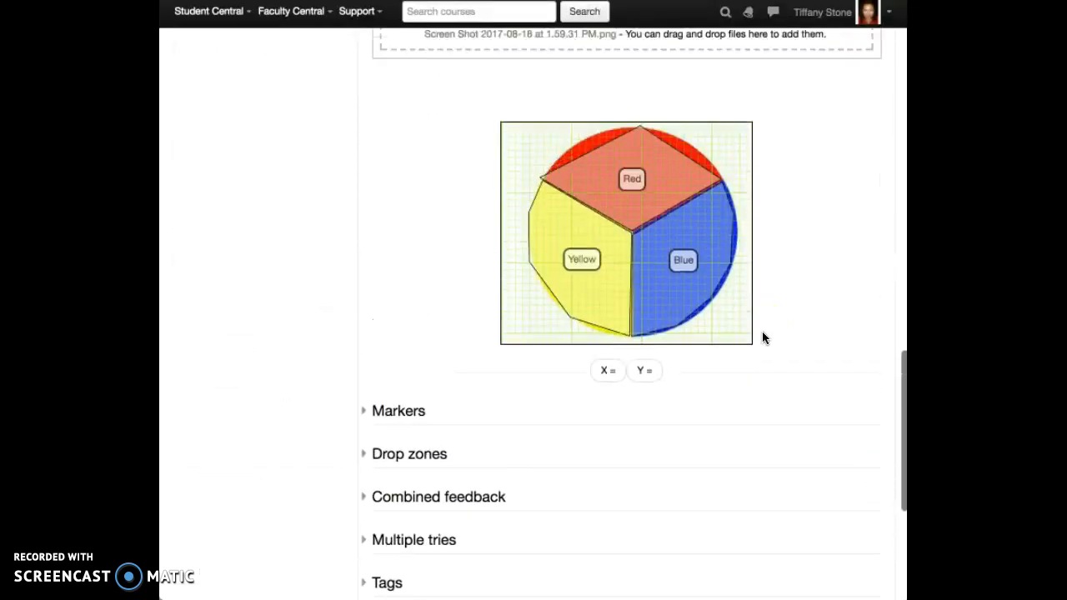
left_click(433, 460)
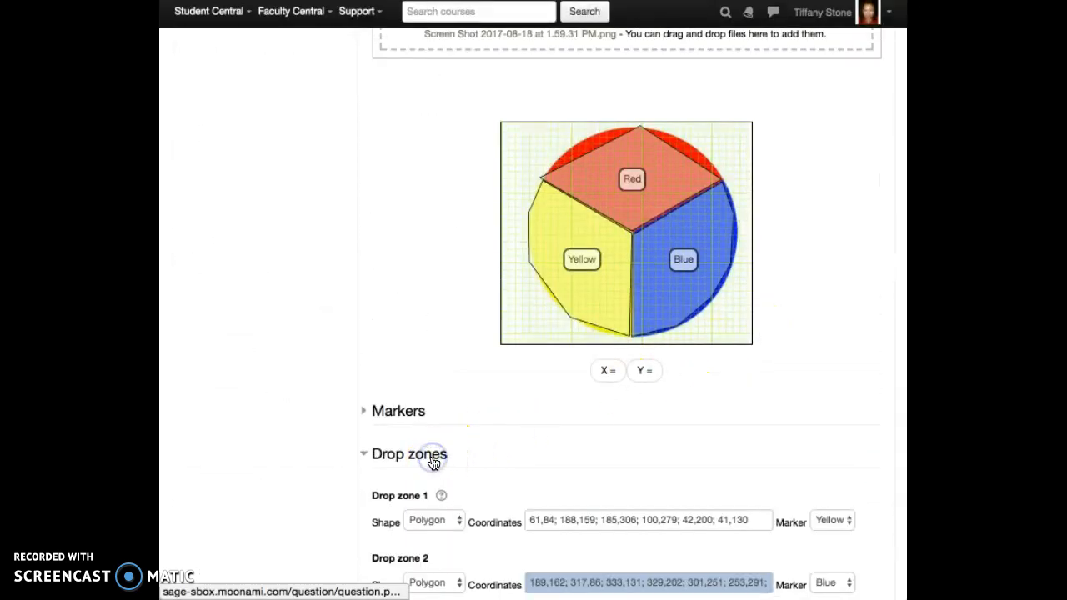
left_click(788, 390)
scroll(791, 380, "down", 3)
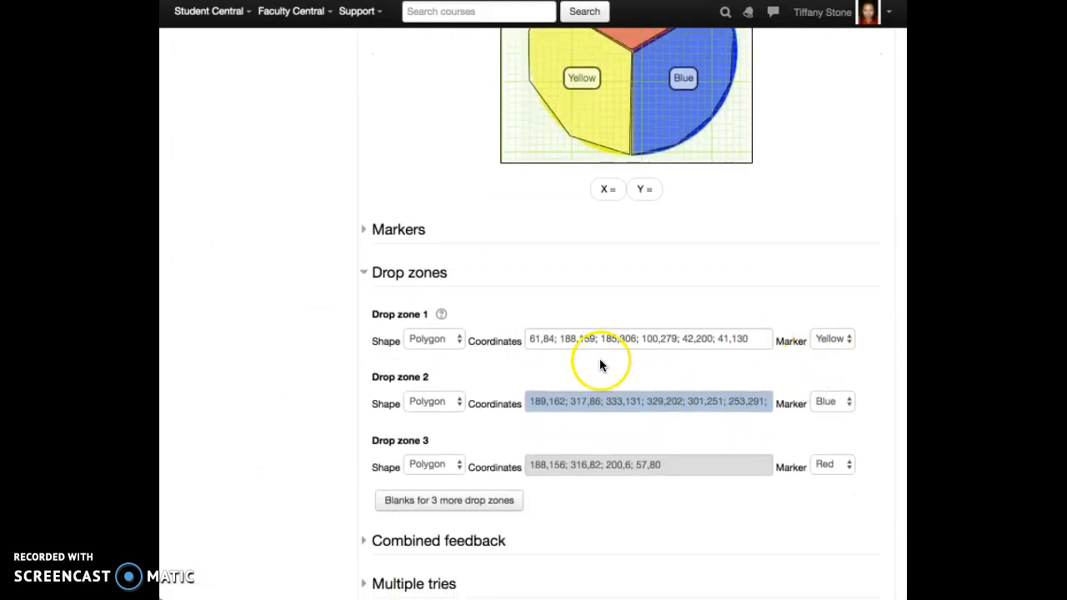
scroll(600, 362, "up", 2)
left_click(409, 321)
scroll(671, 358, "down", 1)
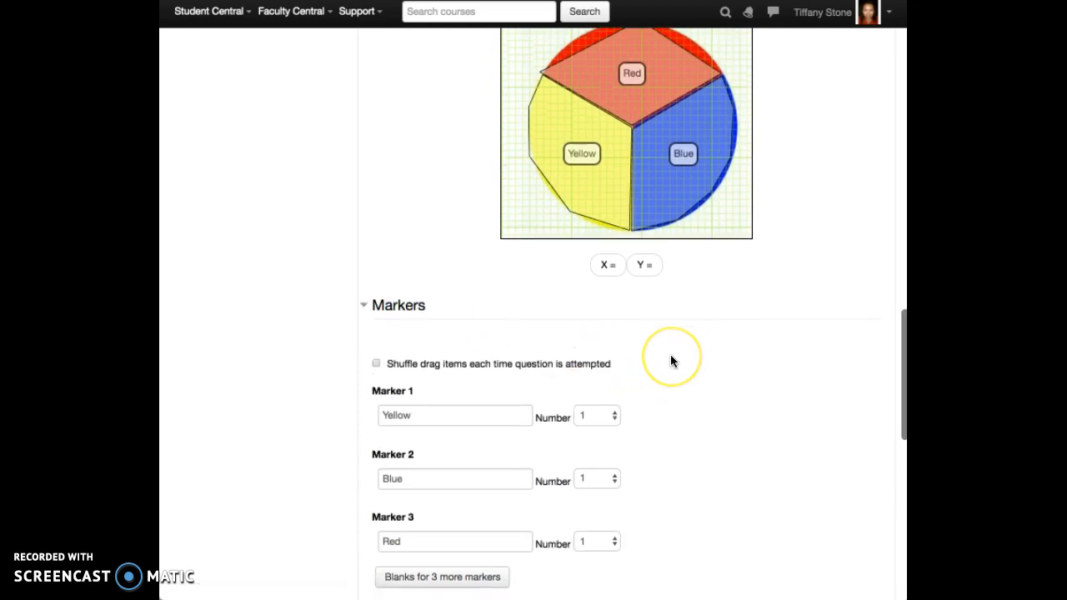
scroll(670, 361, "down", 2)
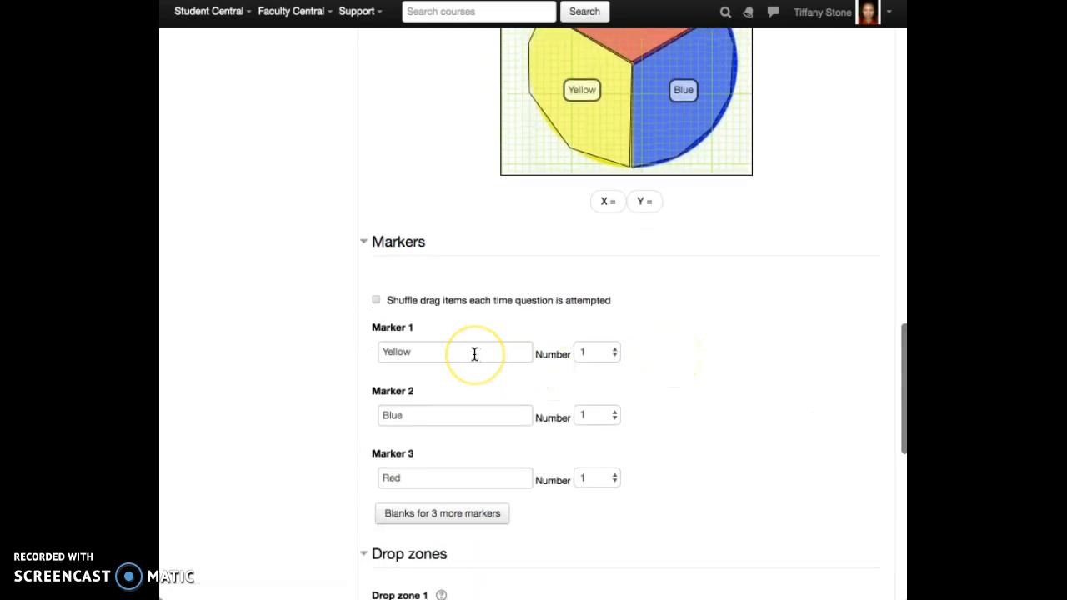
left_click(406, 348)
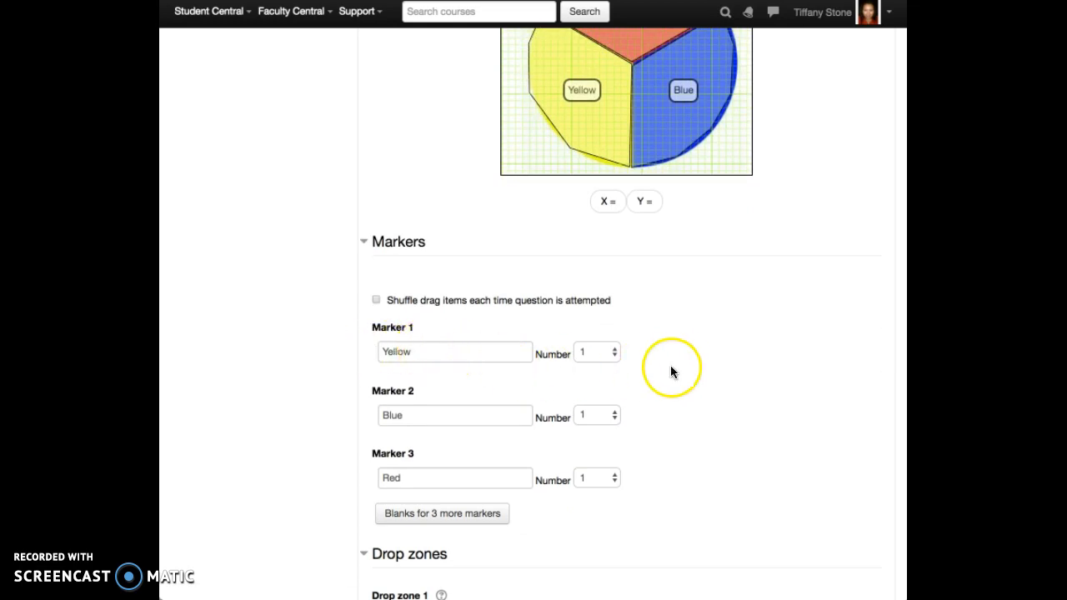
scroll(677, 360, "down", 5)
Step: Keep Yellow on drop zone 1 and try Circle and Rectangle shapes before returning to Polygon
left_click(828, 347)
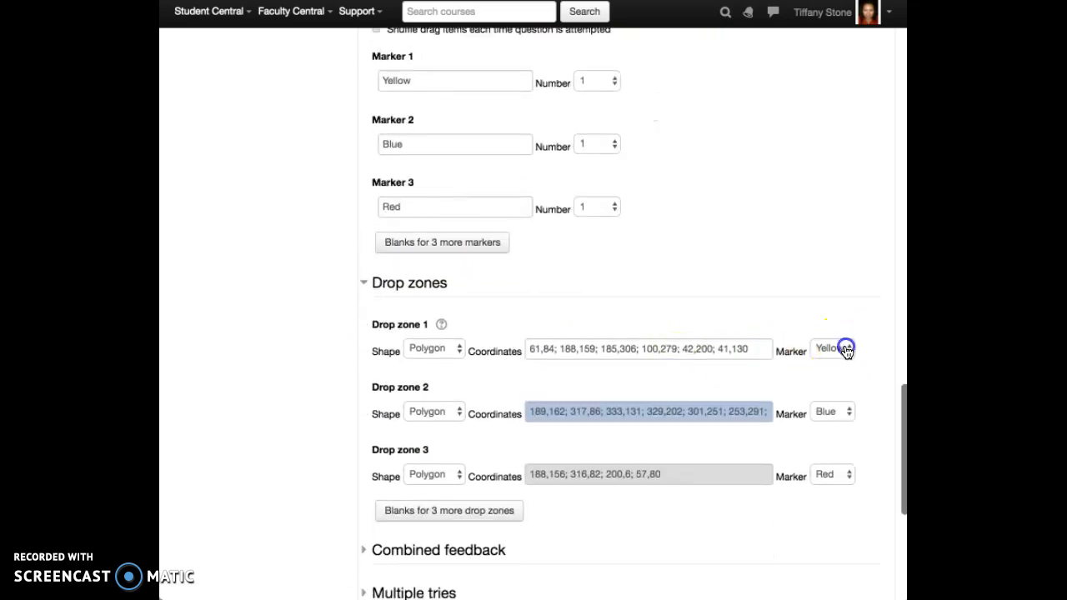
left_click(845, 346)
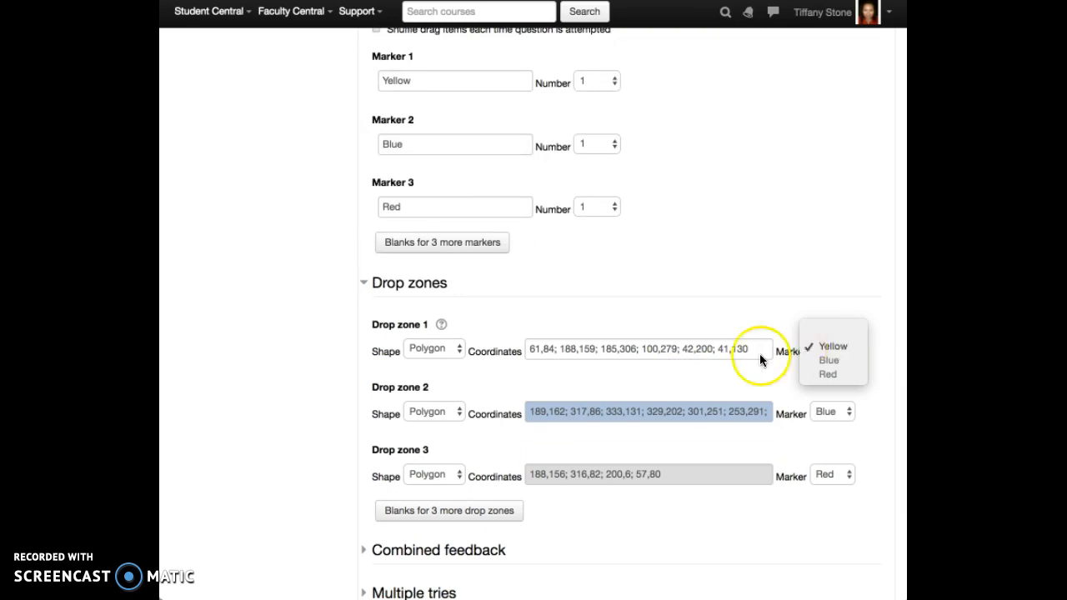
left_click(452, 351)
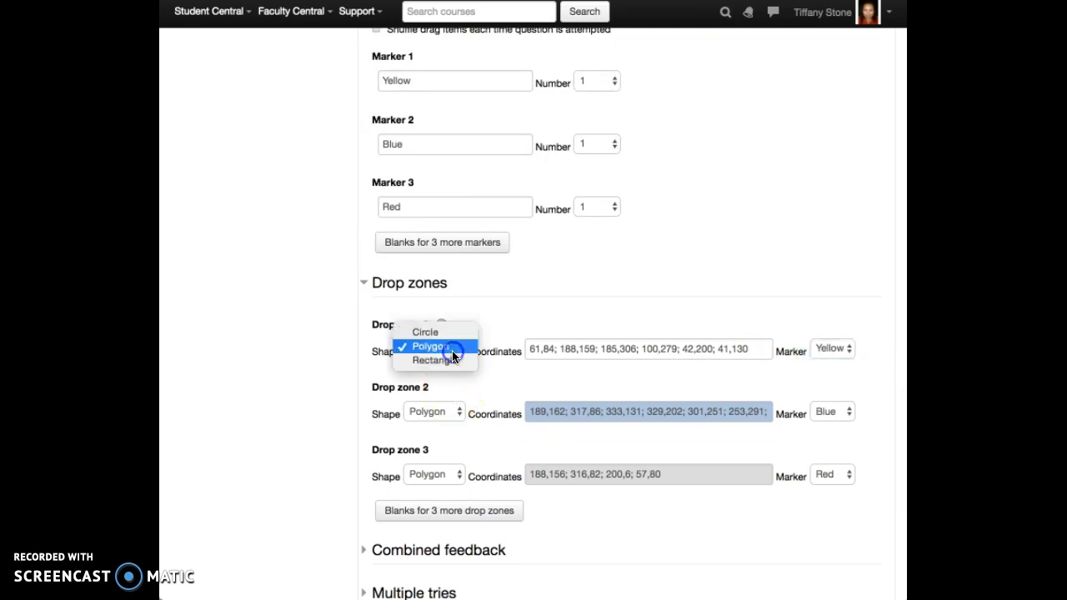
left_click(446, 332)
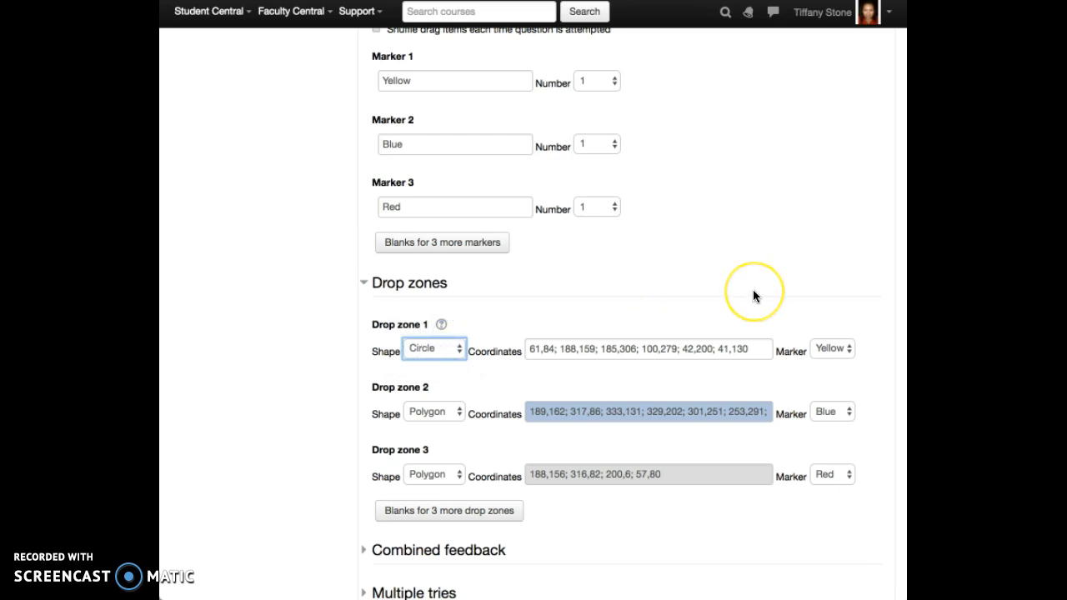
scroll(753, 292, "up", 6)
scroll(753, 296, "down", 10)
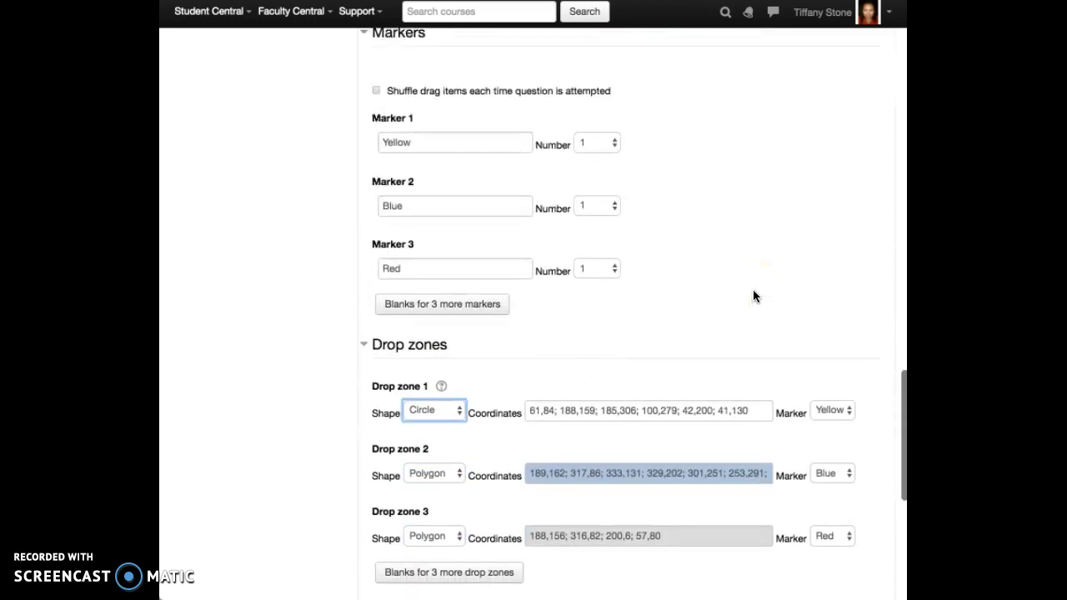
left_click(434, 402)
left_click(442, 422)
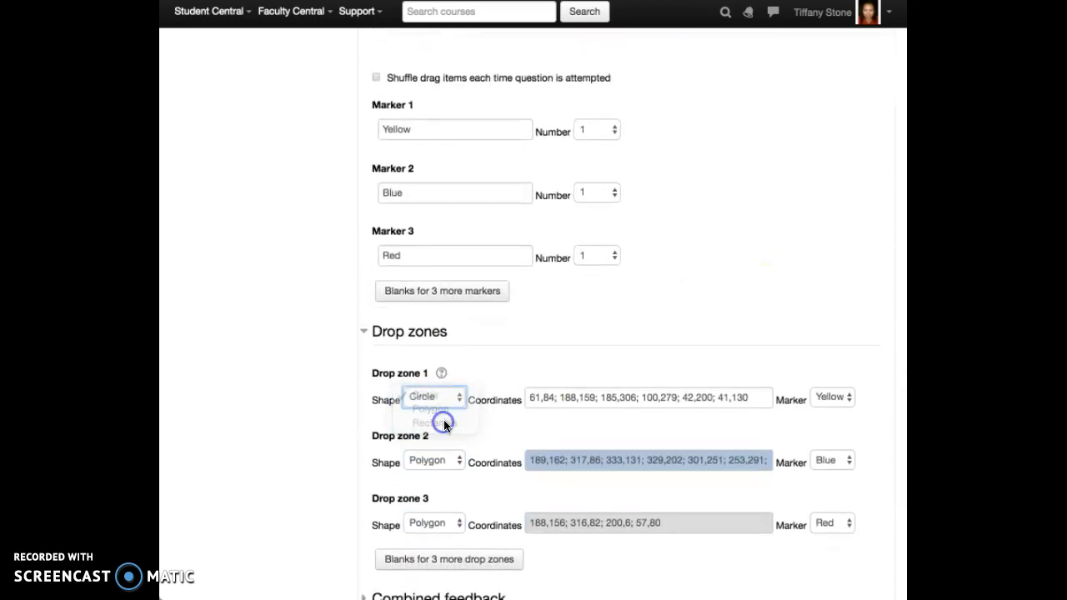
scroll(723, 306, "up", 5)
scroll(722, 306, "down", 8)
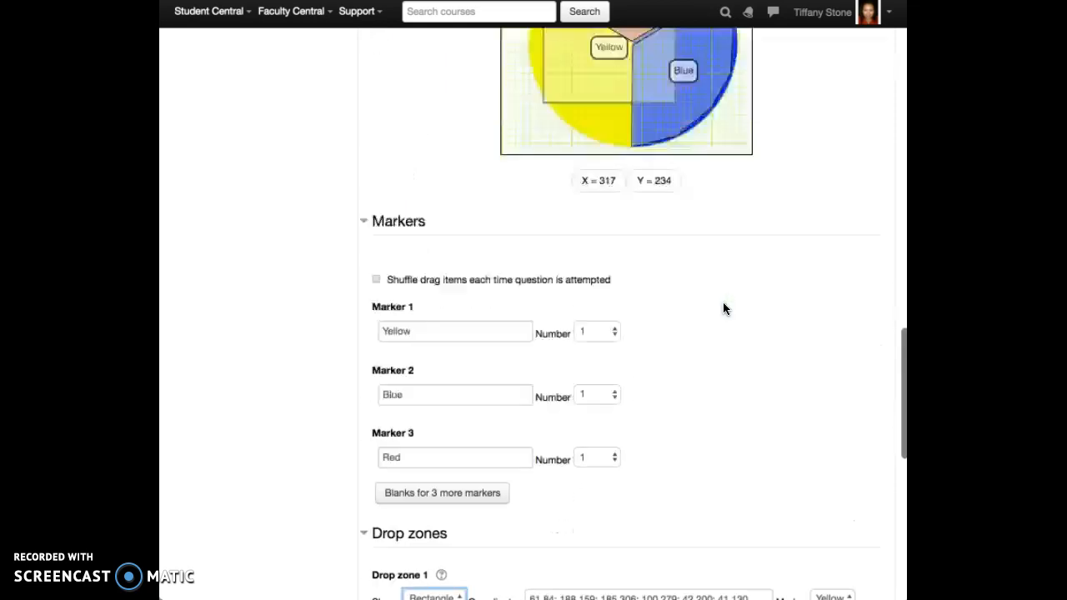
left_click(453, 308)
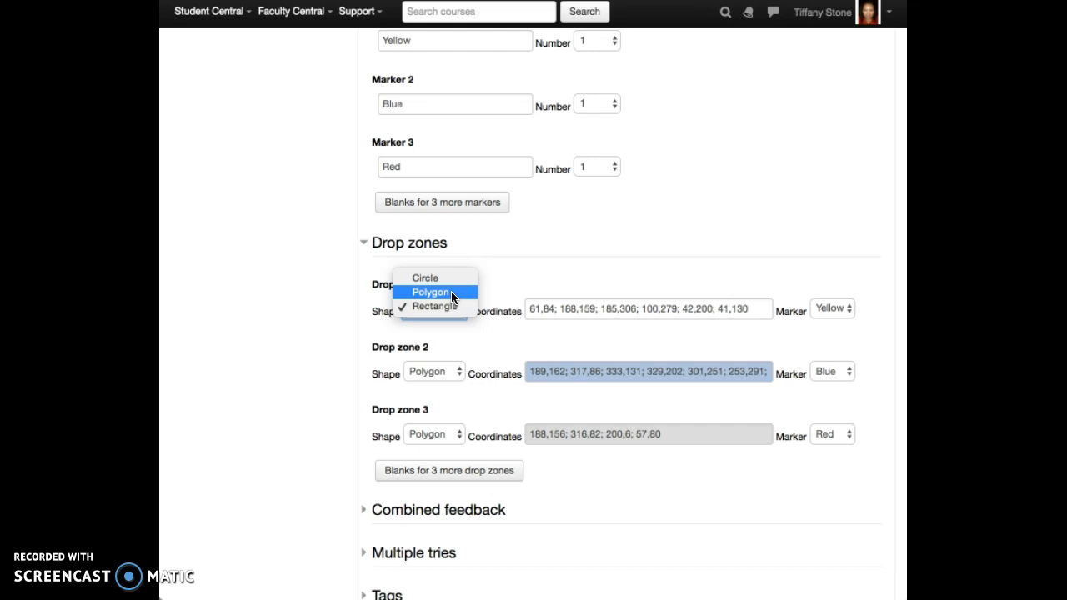
left_click(451, 292)
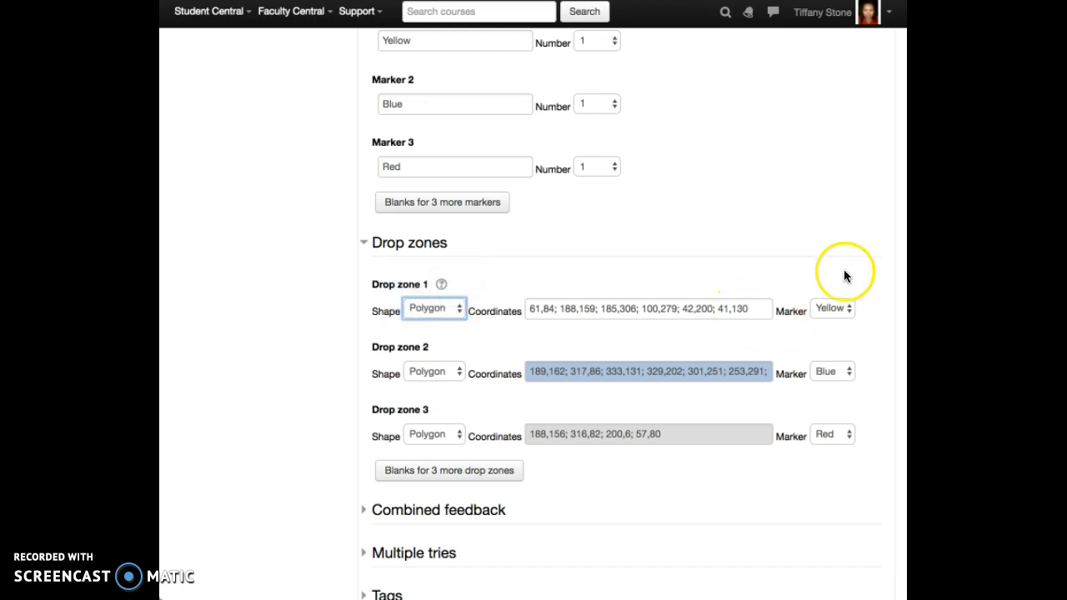
Step: Save the Color Wheel question so it becomes question 2 of Sample Quiz
scroll(845, 266, "up", 5)
scroll(848, 264, "down", 3)
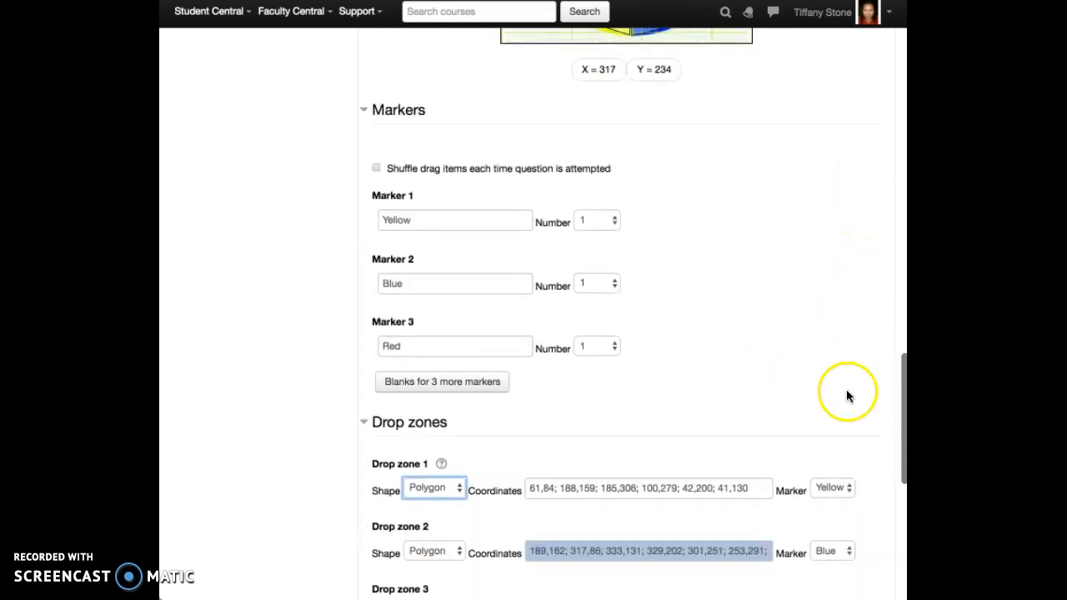
left_click(798, 364)
left_click(615, 221)
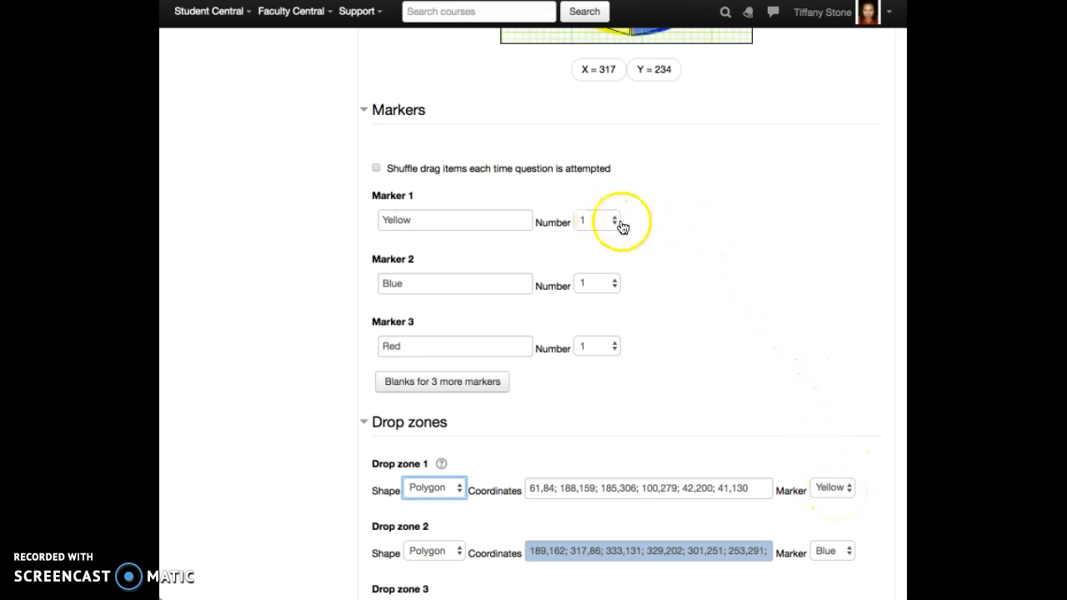
scroll(649, 222, "down", 3)
scroll(649, 222, "up", 8)
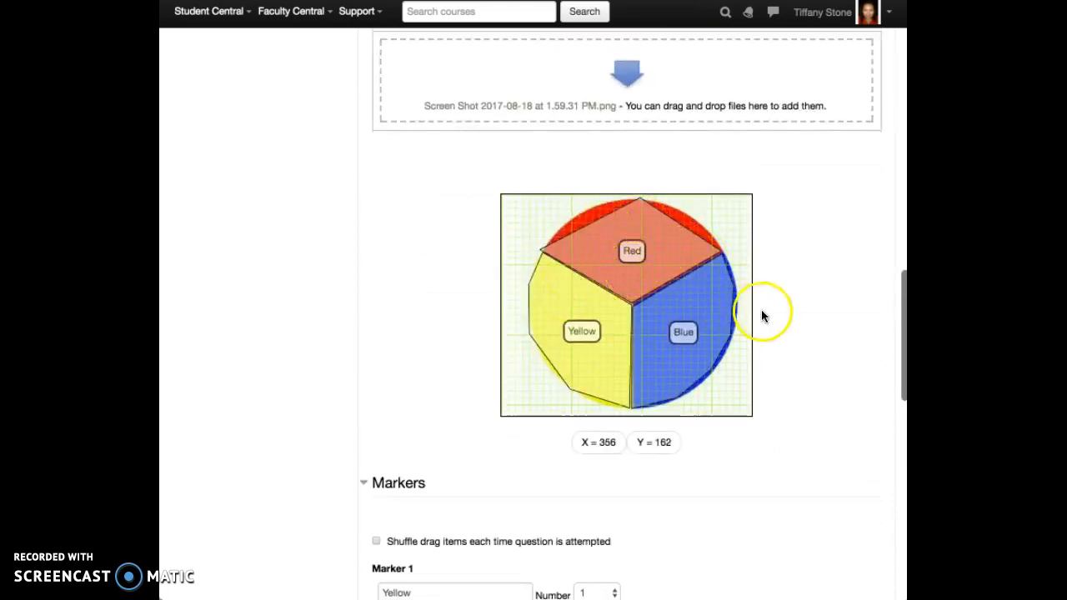
scroll(763, 310, "down", 6)
scroll(763, 315, "down", 5)
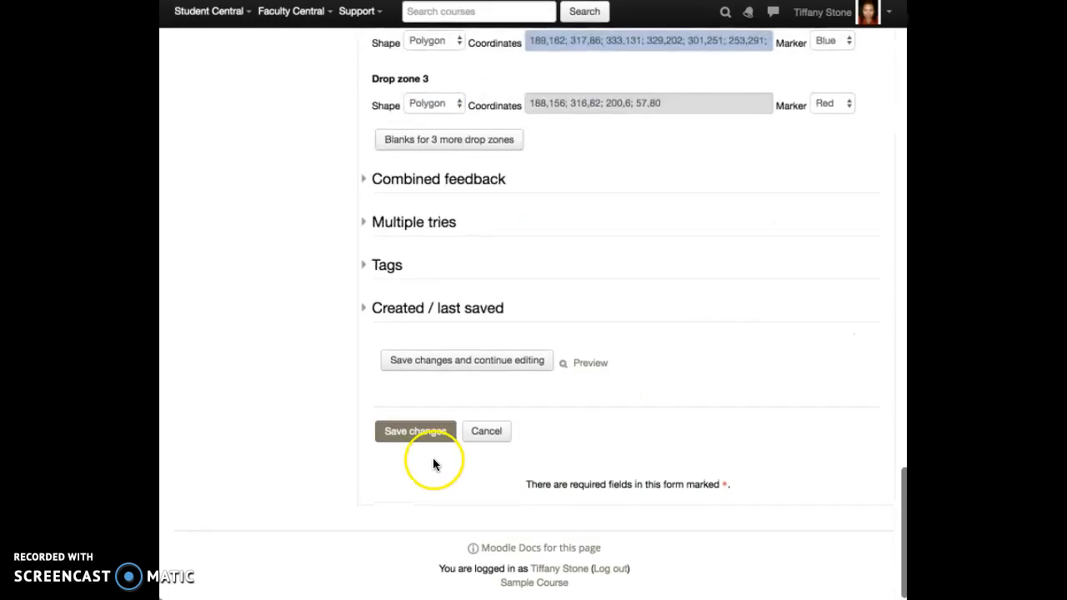
left_click(419, 439)
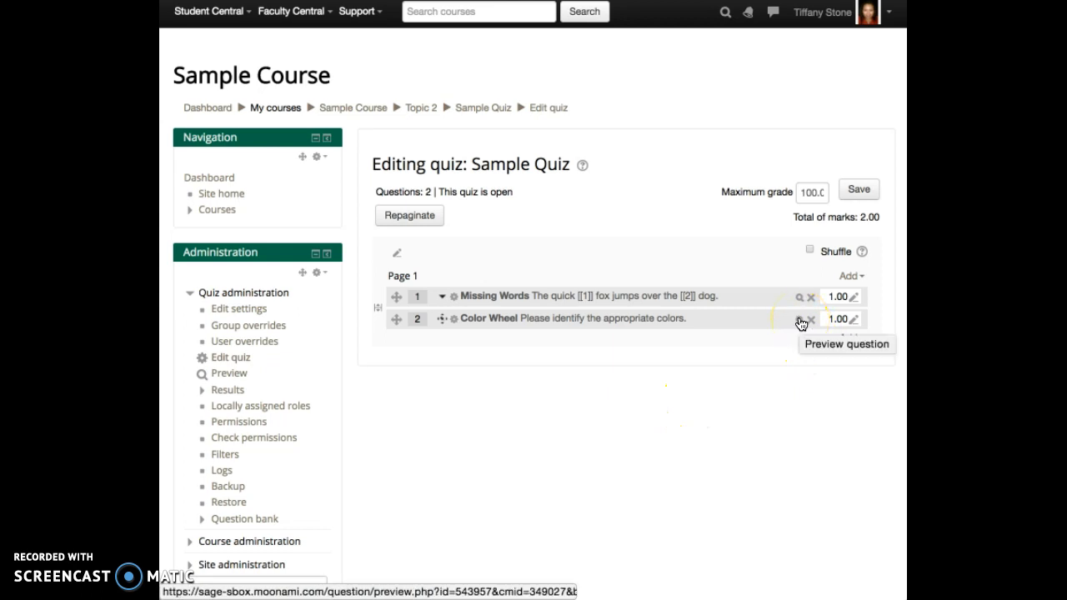
Step: Preview Color Wheel, drop Red, Blue and Yellow on their matching segments, and submit the attempt
left_click(799, 321)
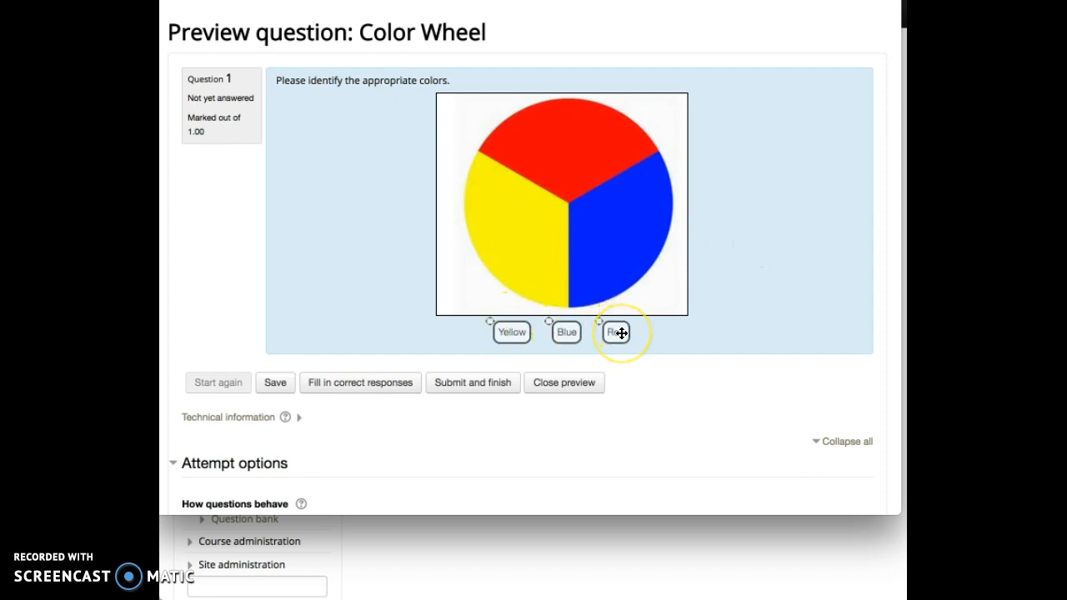
left_click_drag(621, 332, 577, 150)
left_click_drag(567, 332, 613, 235)
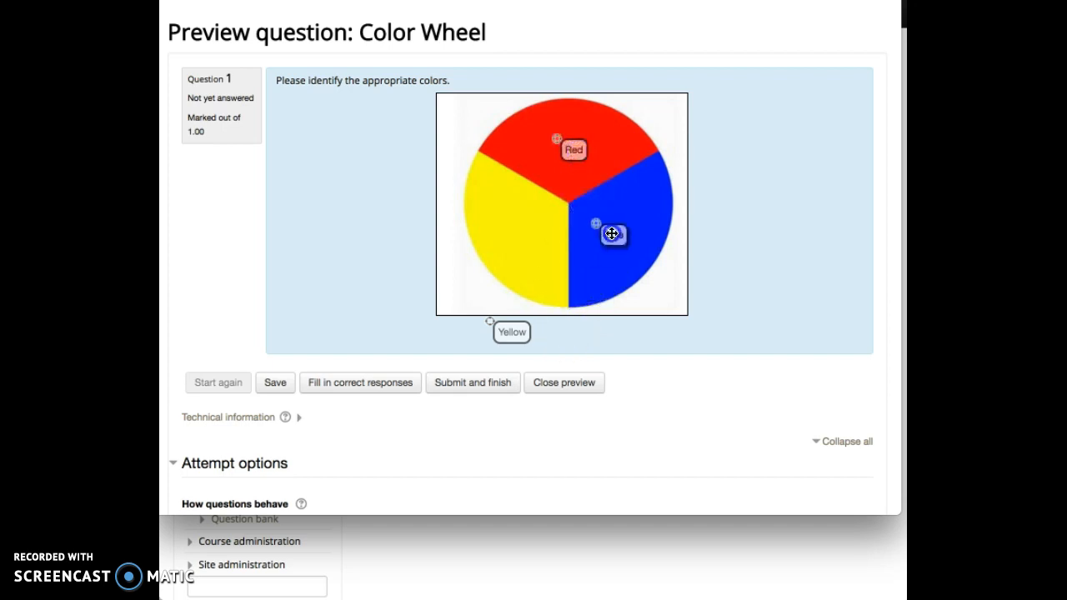
left_click_drag(509, 333, 530, 244)
left_click(462, 387)
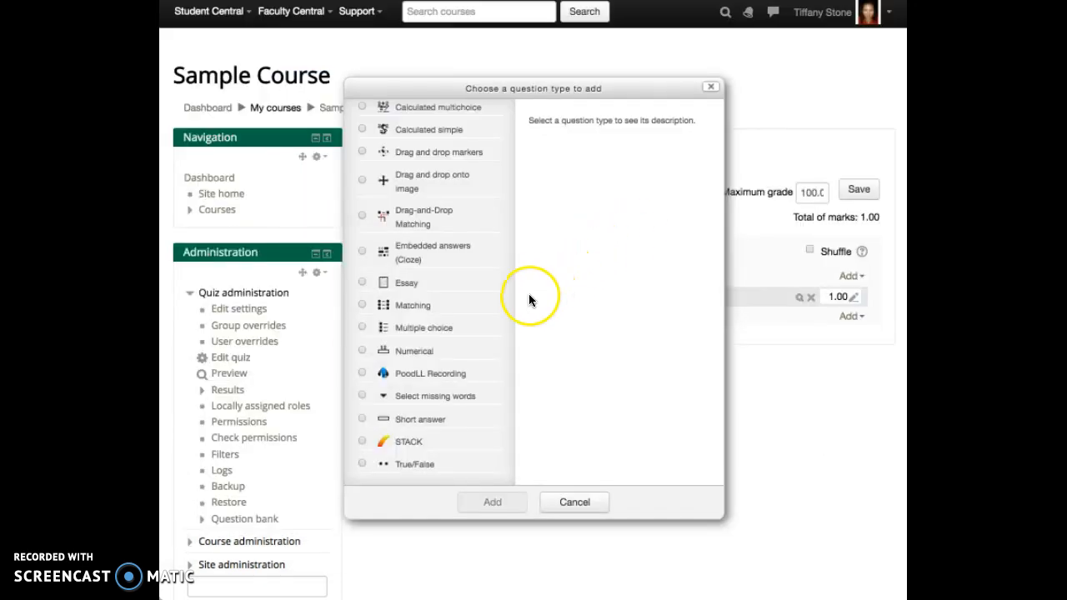
Step: Open the question-type chooser and browse the standard and WIRIS Math & Science types
scroll(488, 351, "up", 3)
scroll(488, 350, "down", 3)
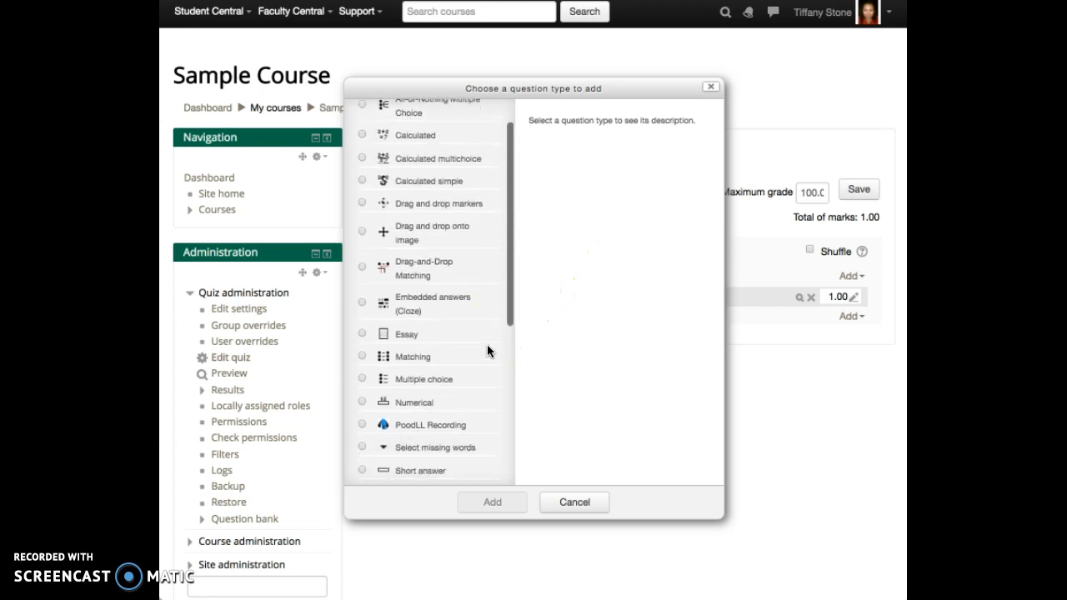
scroll(488, 351, "down", 3)
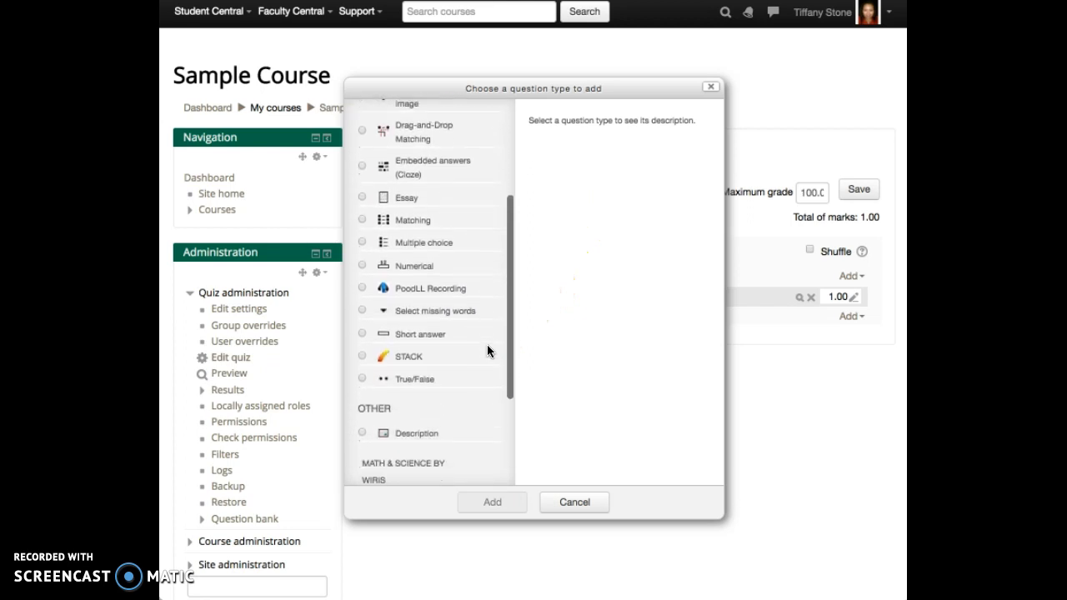
scroll(488, 351, "down", 2)
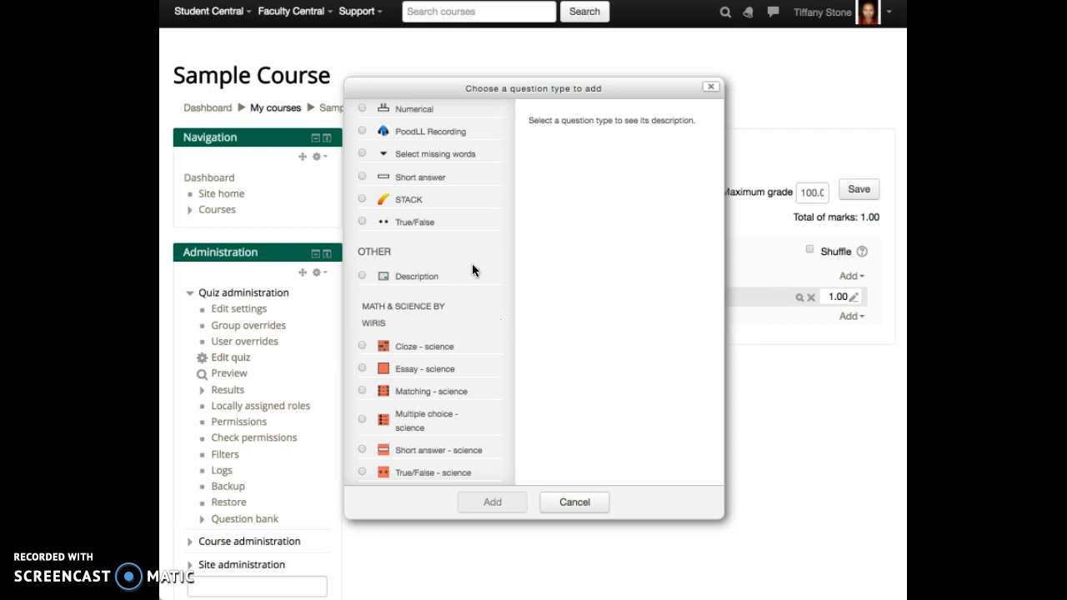
left_click(574, 300)
scroll(479, 367, "up", 3)
scroll(478, 367, "up", 2)
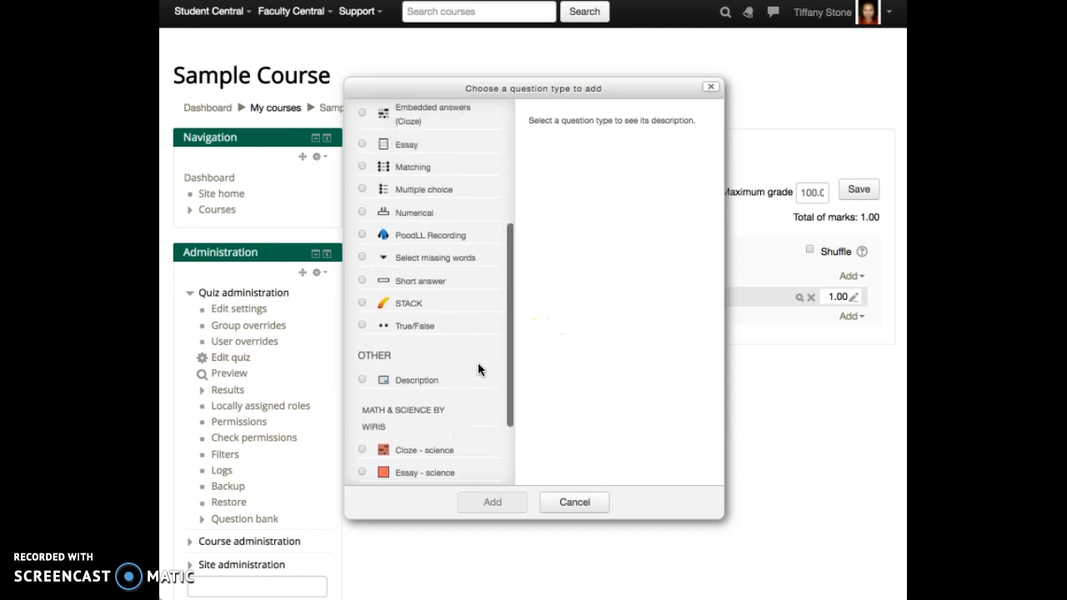
scroll(478, 367, "up", 5)
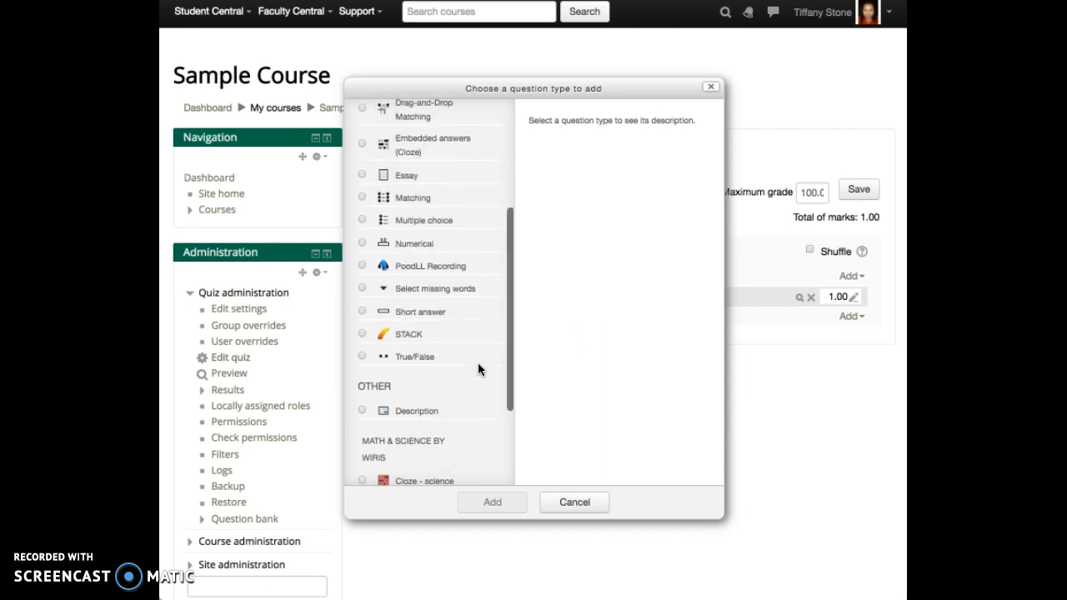